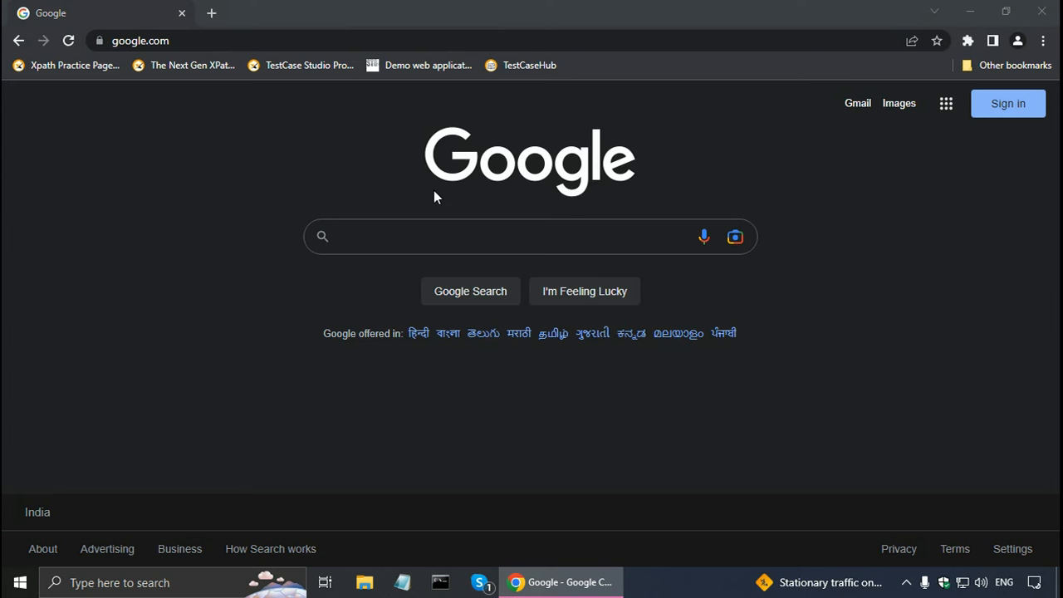
Pin the TestCase Studio Pro extension in the browser and launch it.
click(968, 41)
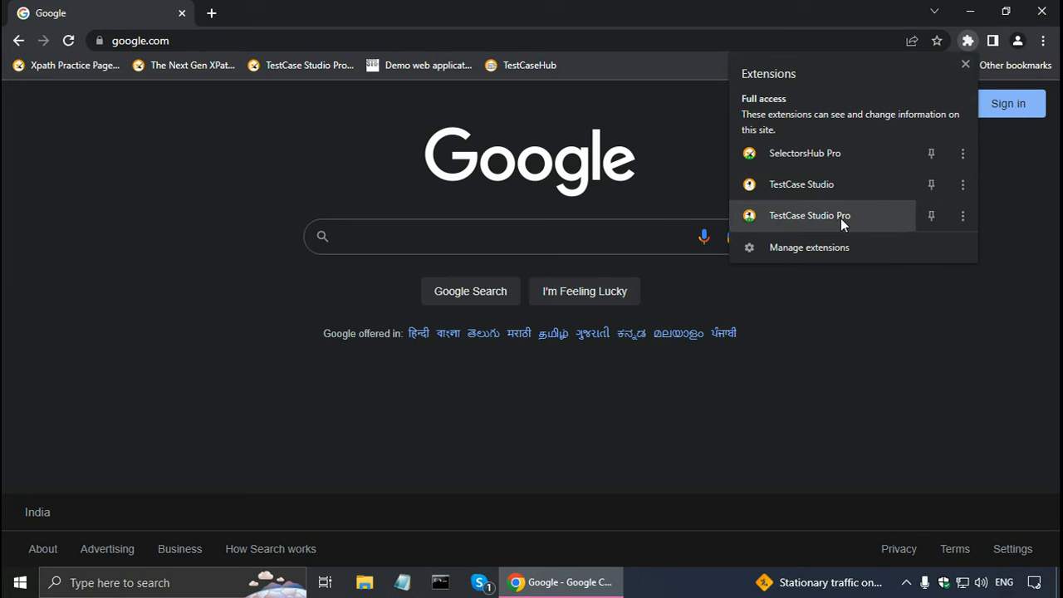
click(930, 216)
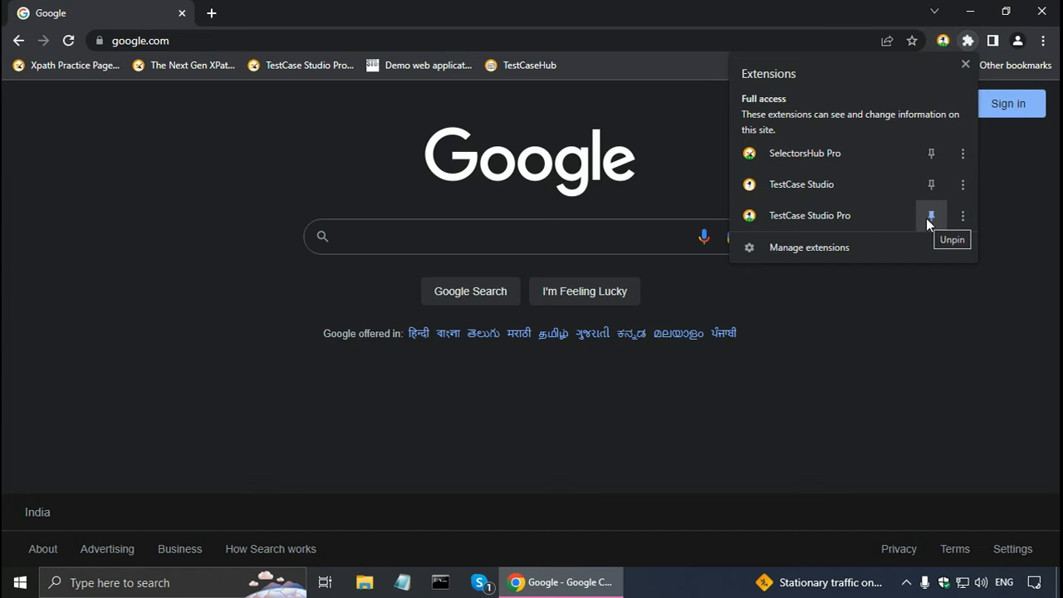
click(939, 48)
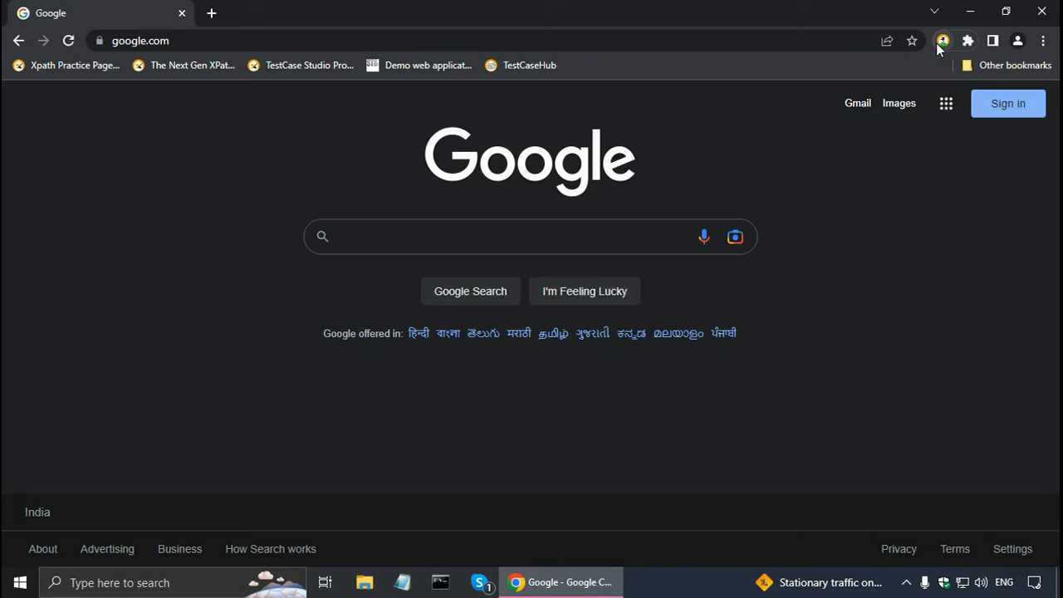
click(940, 43)
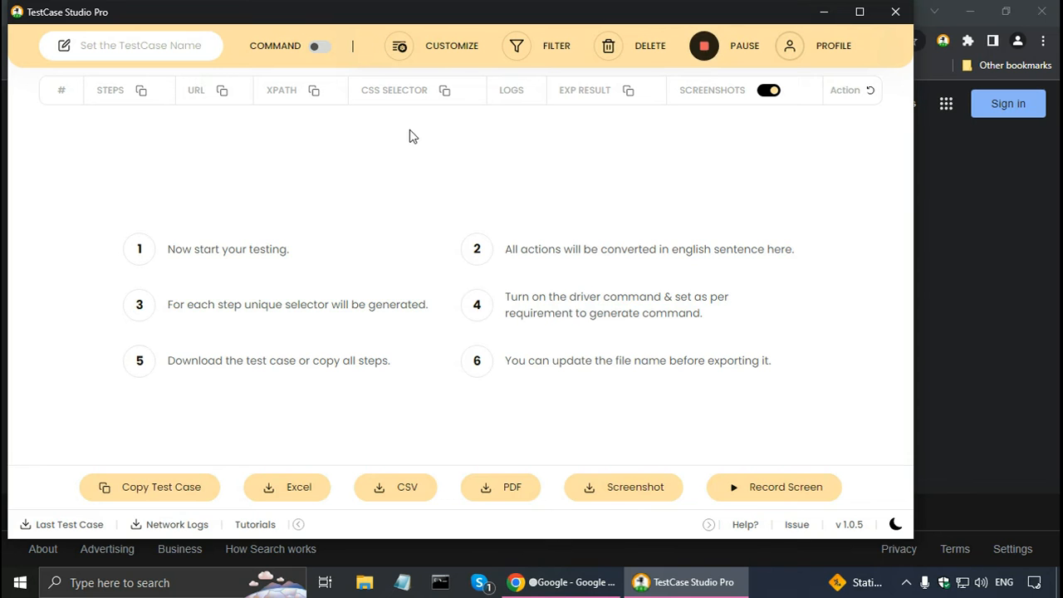
Pause the recording and hide the XPath, CssSelector and Logs columns from the test case table.
click(704, 46)
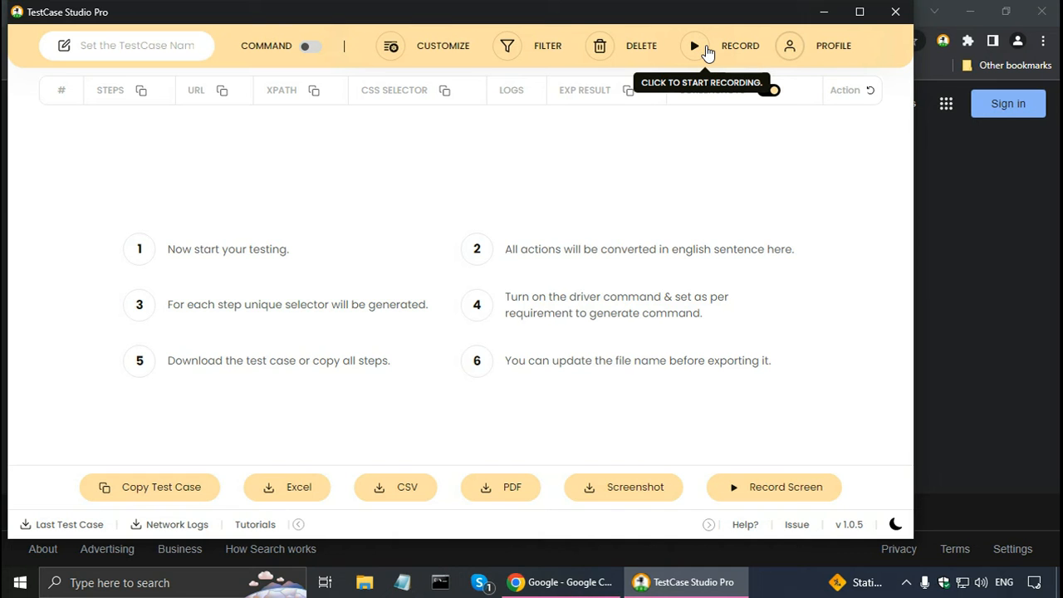
click(424, 51)
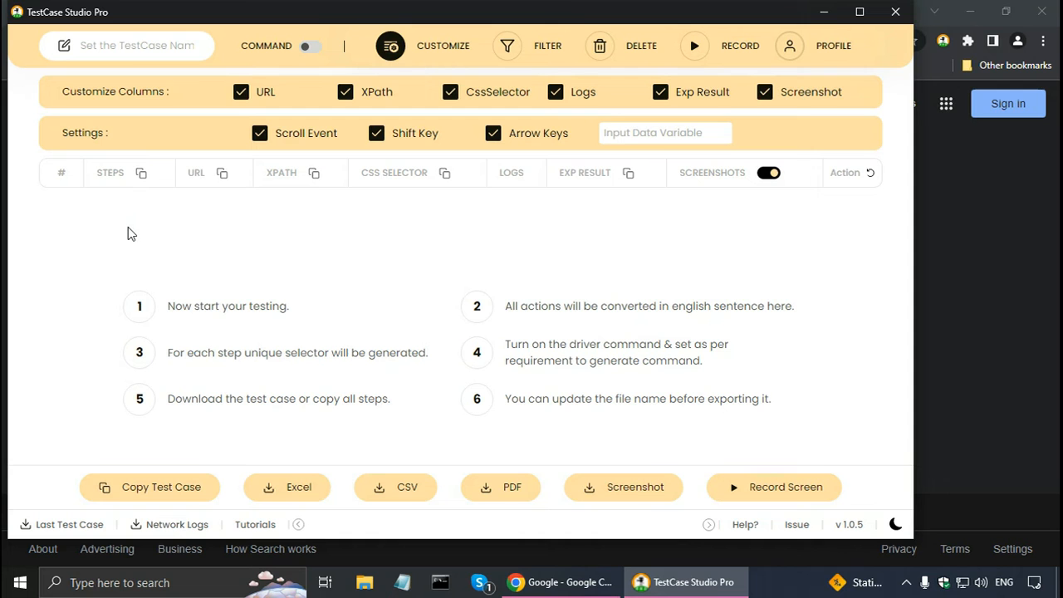
click(346, 93)
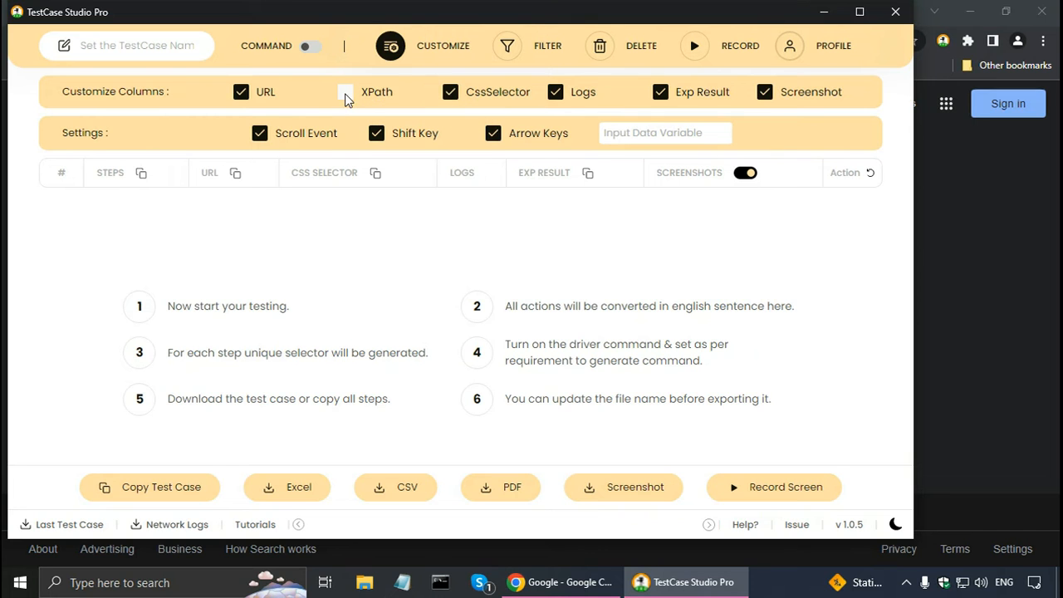
click(452, 95)
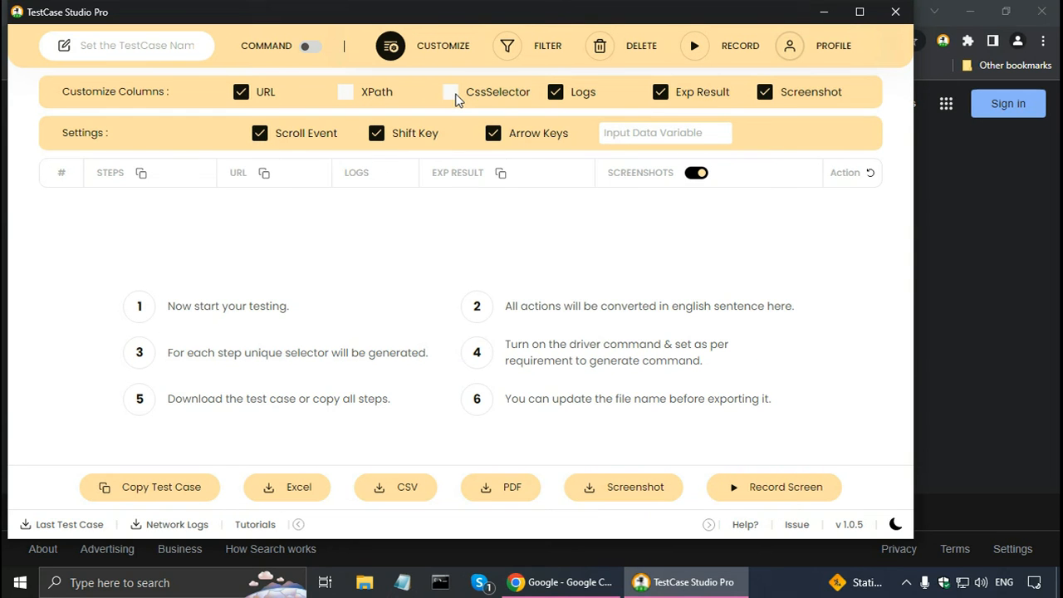
click(556, 95)
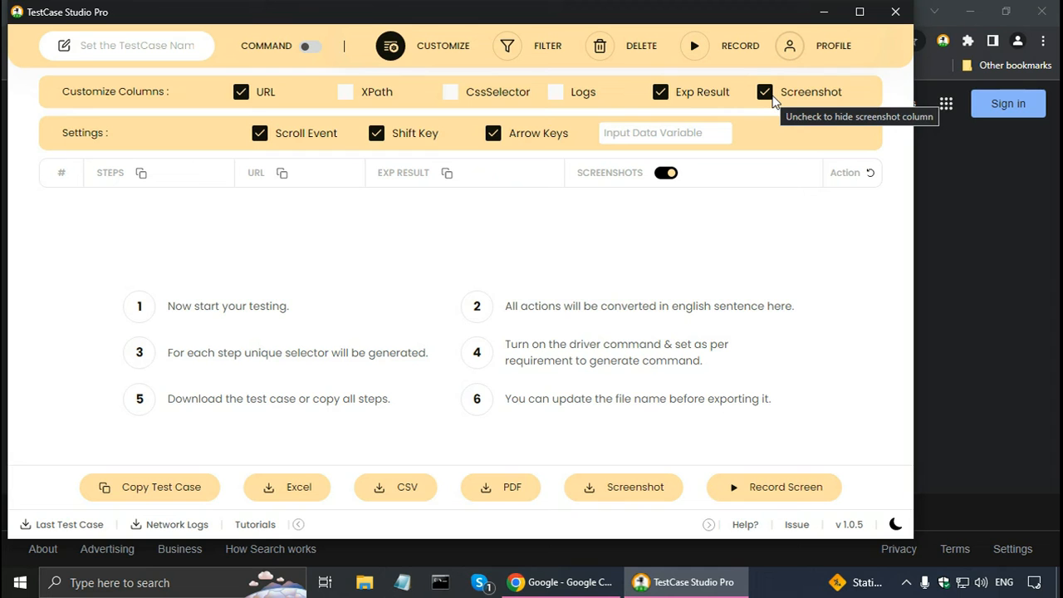
Turn off capturing of scroll events, the Shift key and the arrow keys, and close the customization settings.
click(260, 134)
click(378, 134)
click(493, 134)
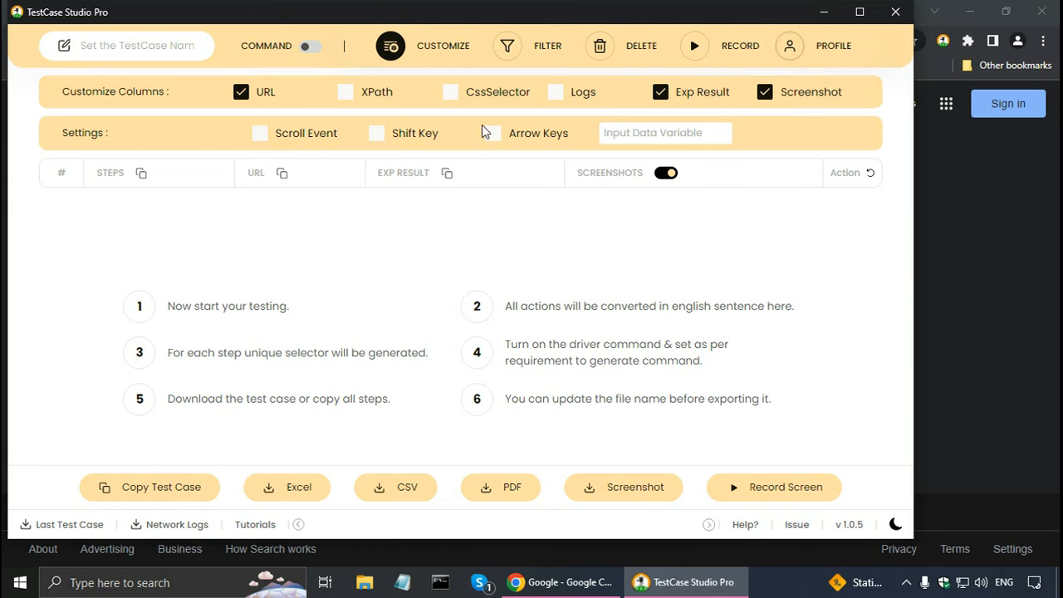
click(421, 52)
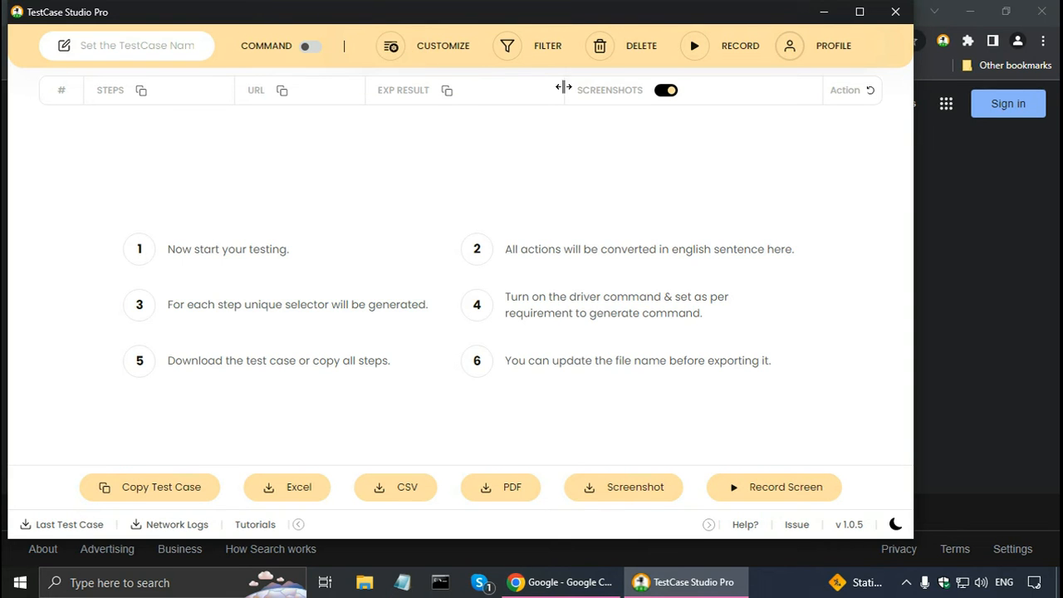
Record a Gmail sign-in attempt from the Google home page, submitting an empty email field, and pause the recording.
click(694, 50)
click(557, 592)
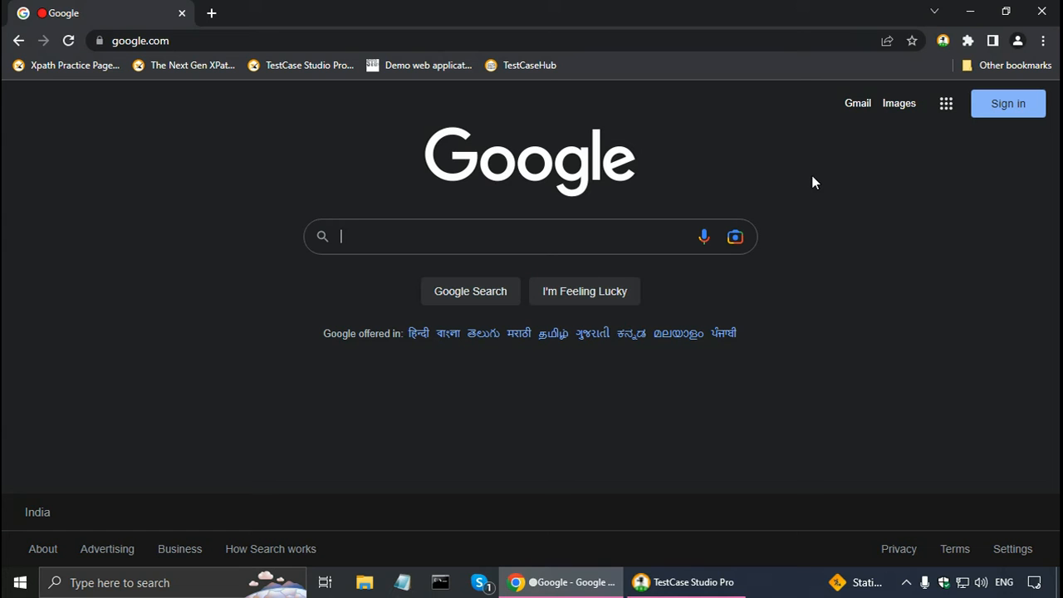
click(849, 110)
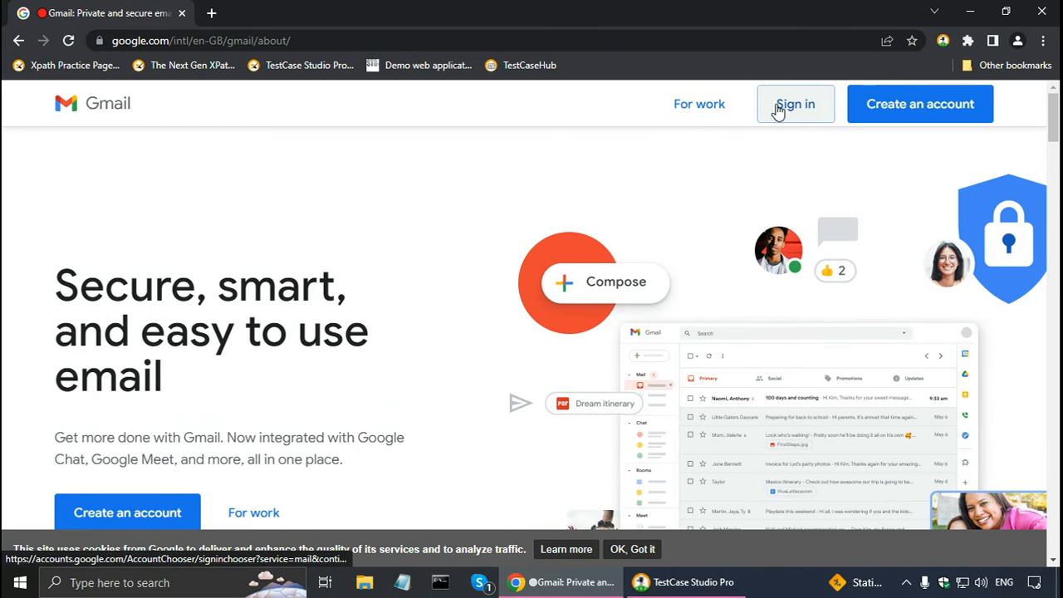
click(779, 110)
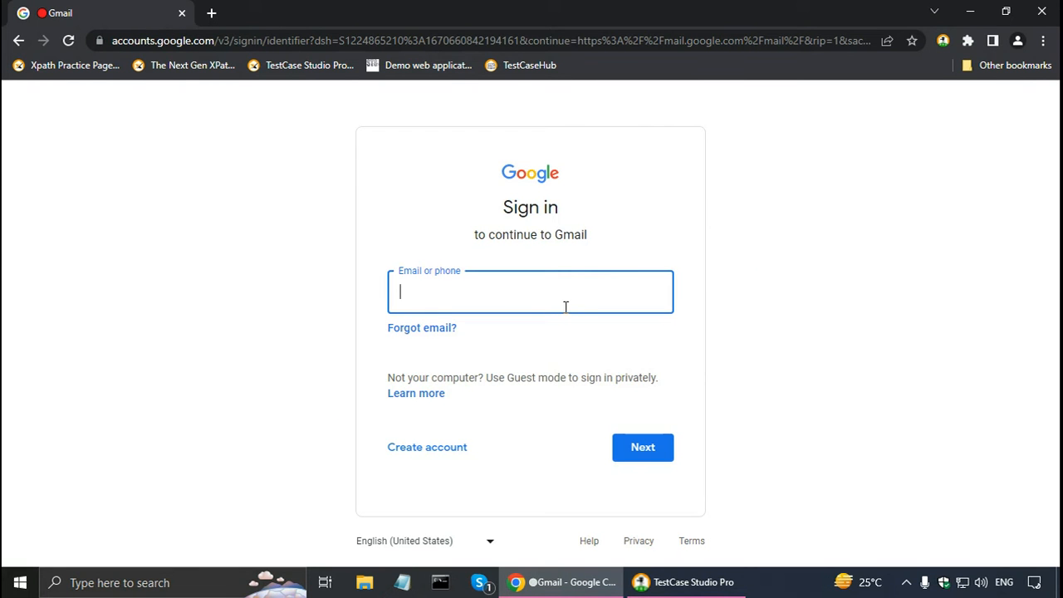
click(635, 450)
key(alt+Tab)
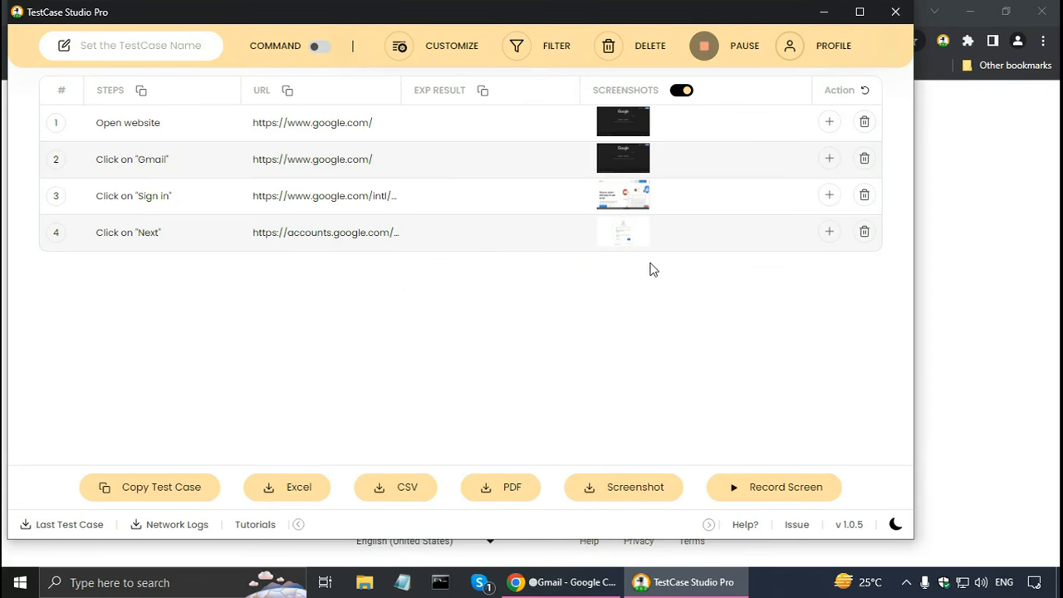
click(703, 51)
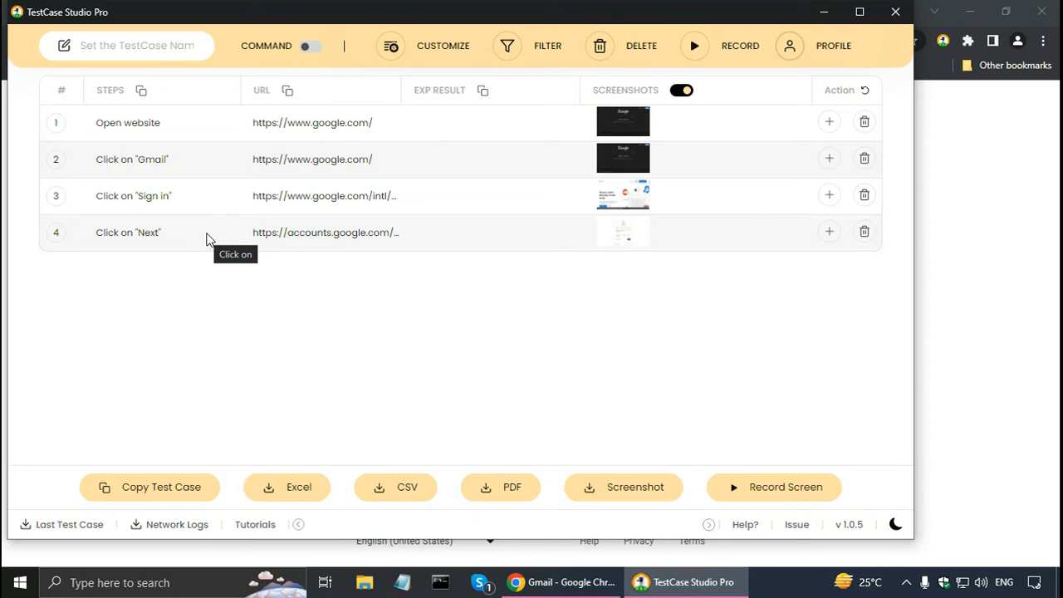
Enter "Error: Email address is required" as the expected result of the Click on "Next" step.
click(450, 234)
text(Email address is required)
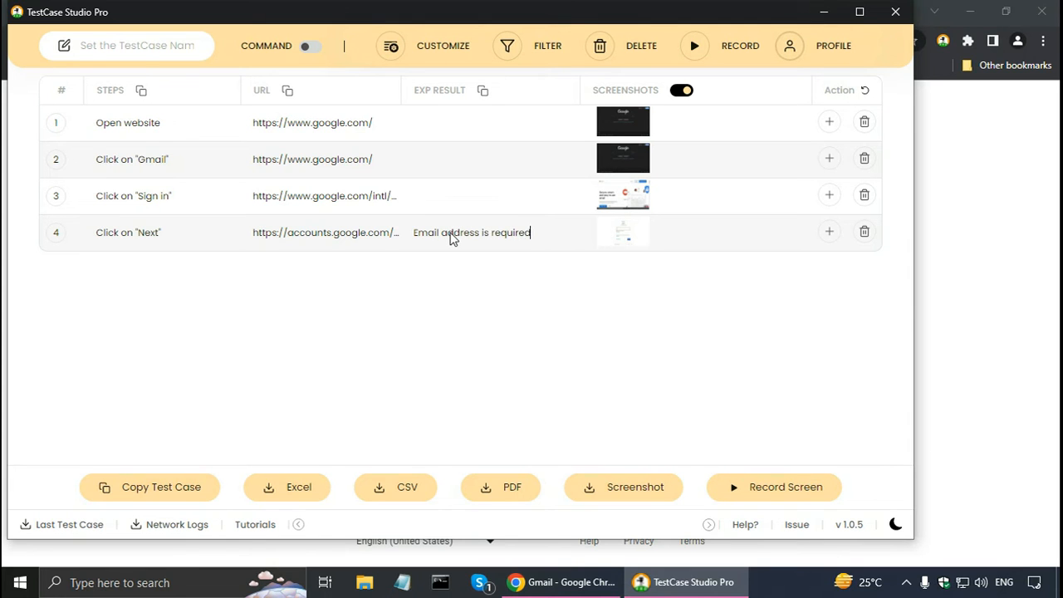
text(Error:)
Name the test case GmailNullEmailTestCase.
click(110, 48)
text(Gmail)
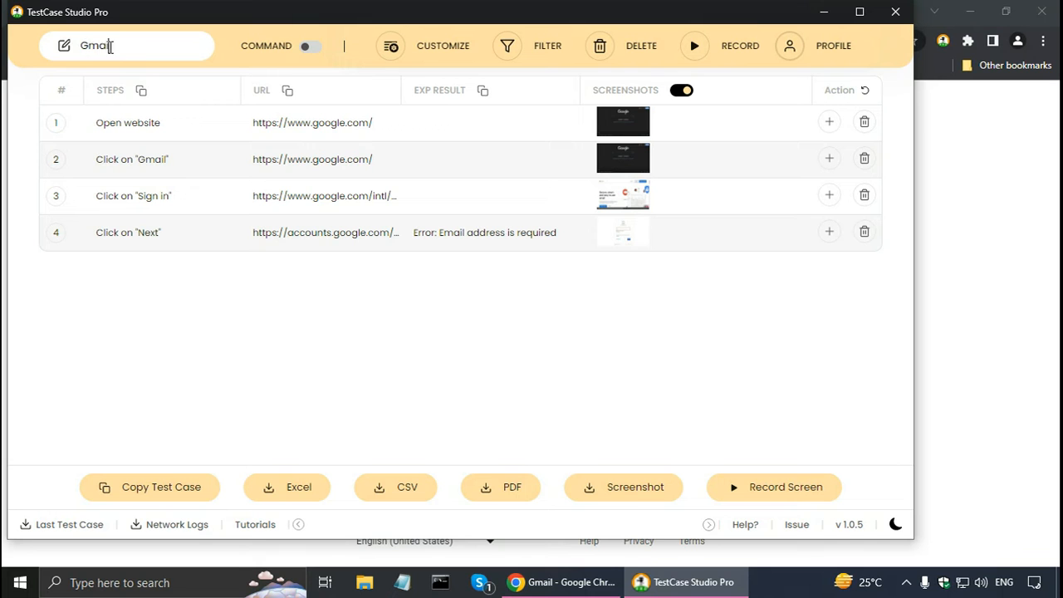
text(NullEmailTestCase)
key(Return)
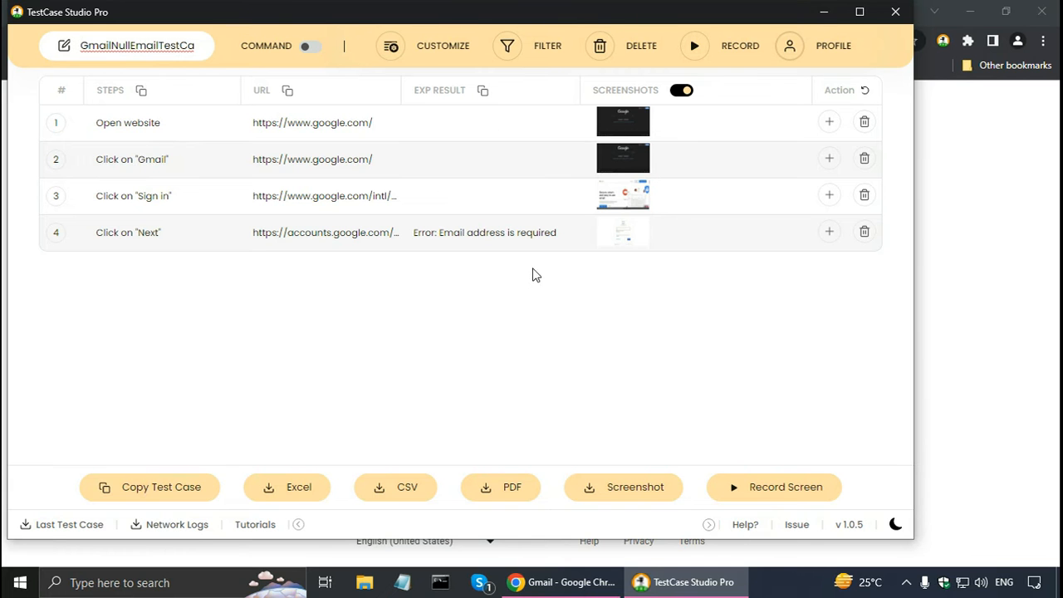
Copy the test case and export it as GmailNullEmailTestCase.csv to the TestCaseStudioPro folder.
click(130, 492)
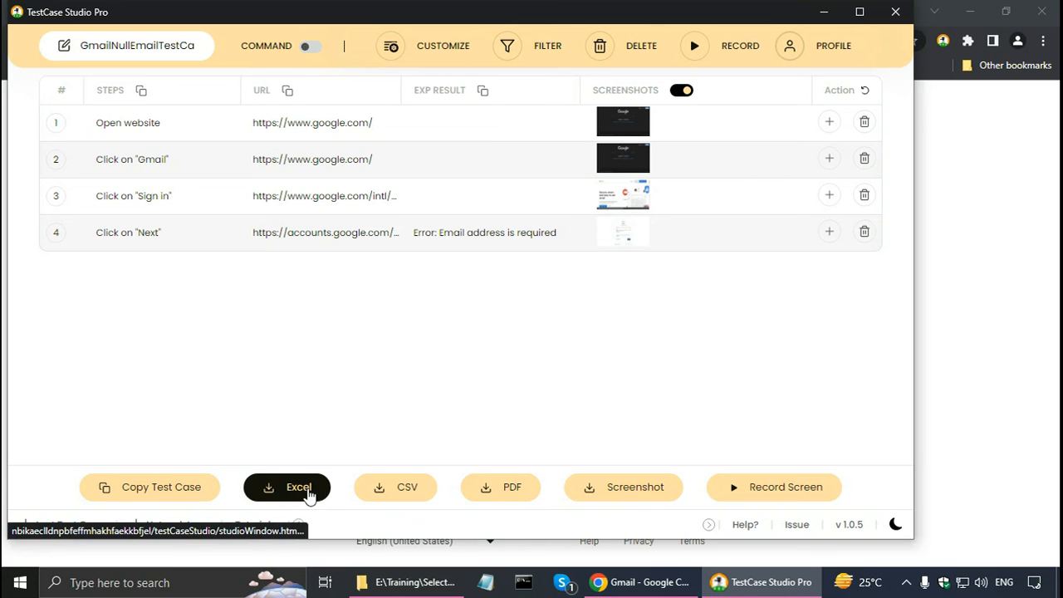
click(393, 490)
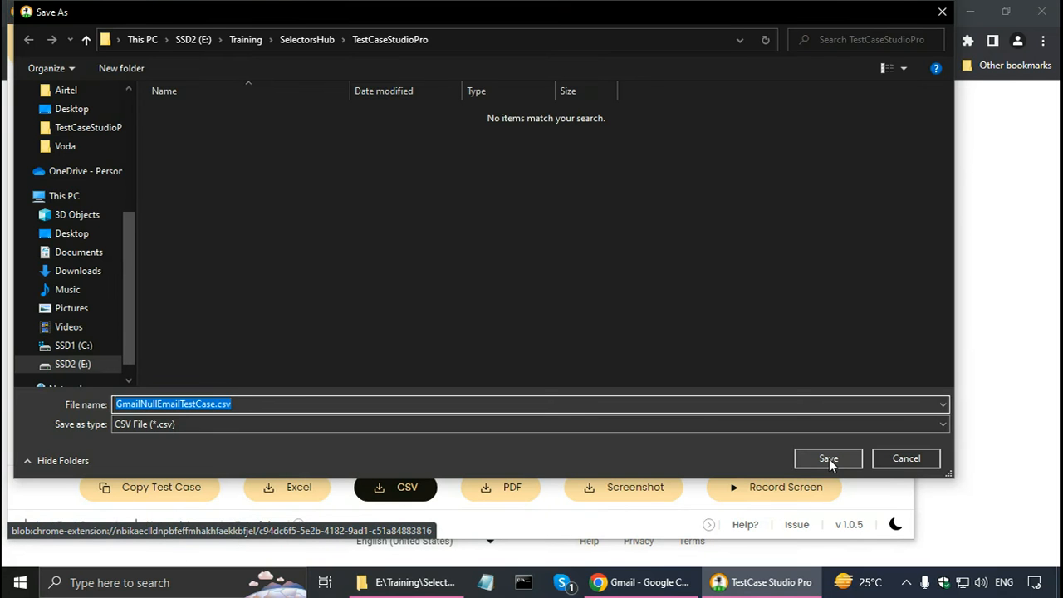
click(829, 460)
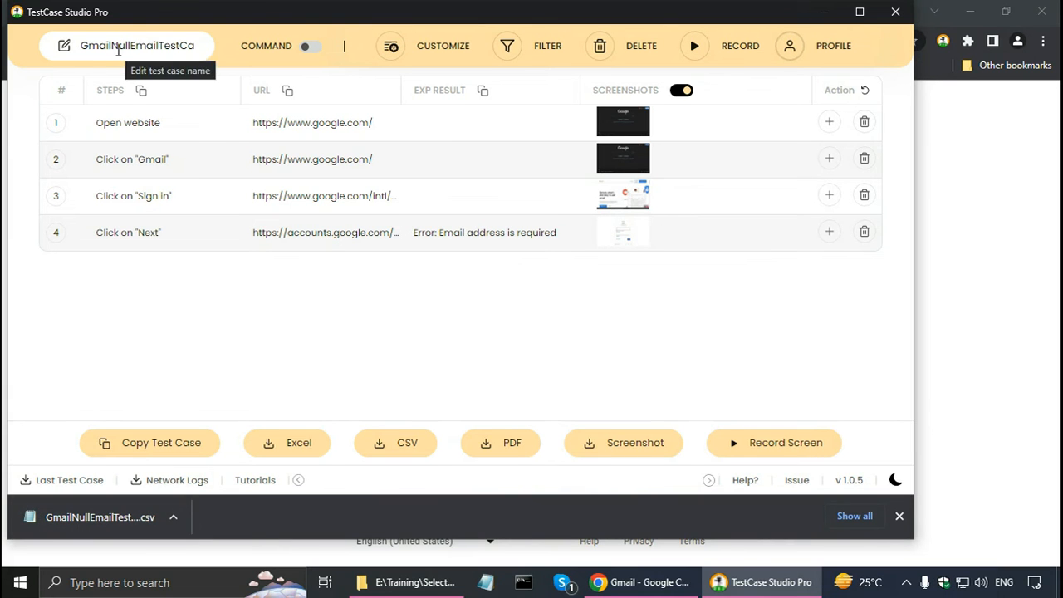
Switch to File Explorer and open the exported GmailNullEmailTestCase.csv to check its contents.
key(alt+Tab)
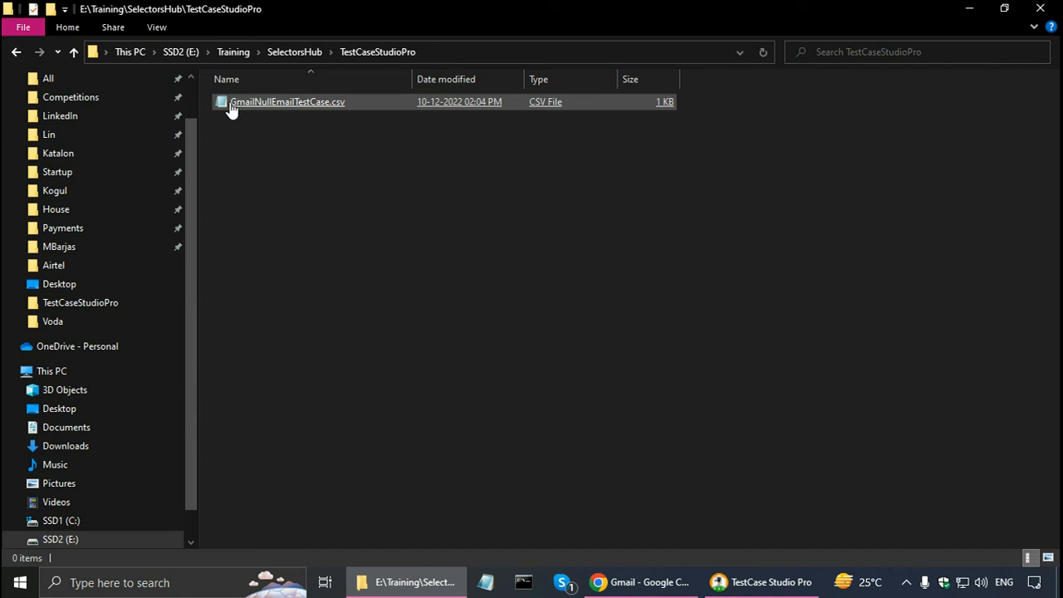
double_click(233, 105)
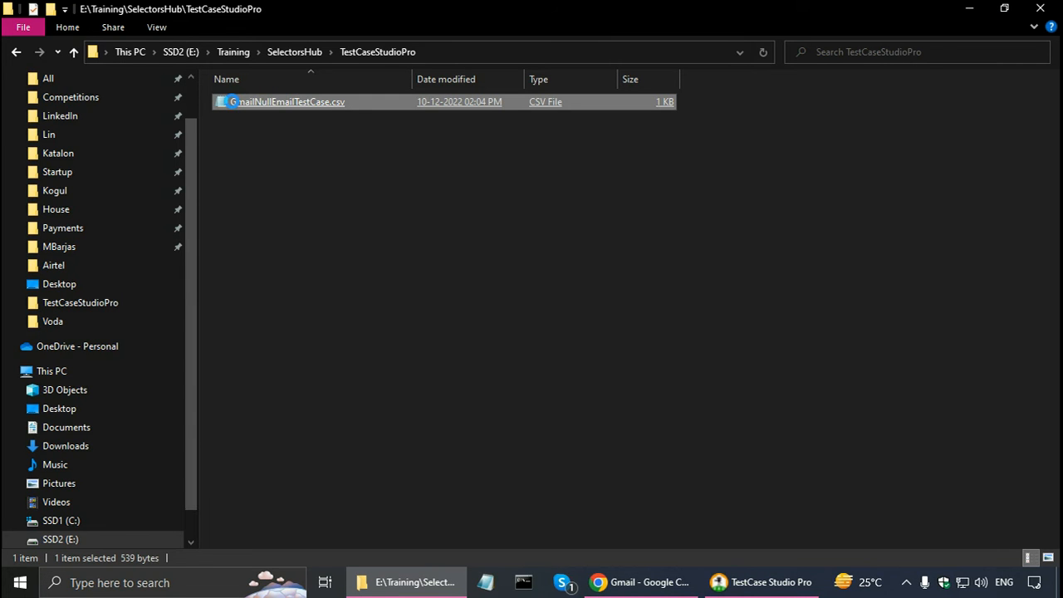
right_click(232, 102)
click(278, 133)
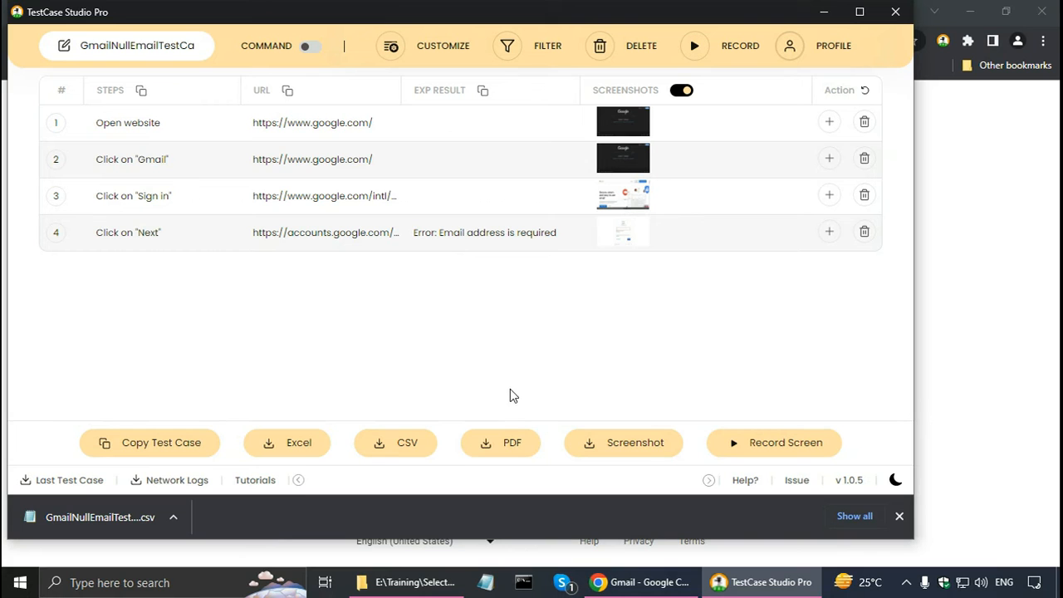
Export the test case as GmailNullEmailTestCase.pdf to the TestCaseStudioPro folder.
click(511, 454)
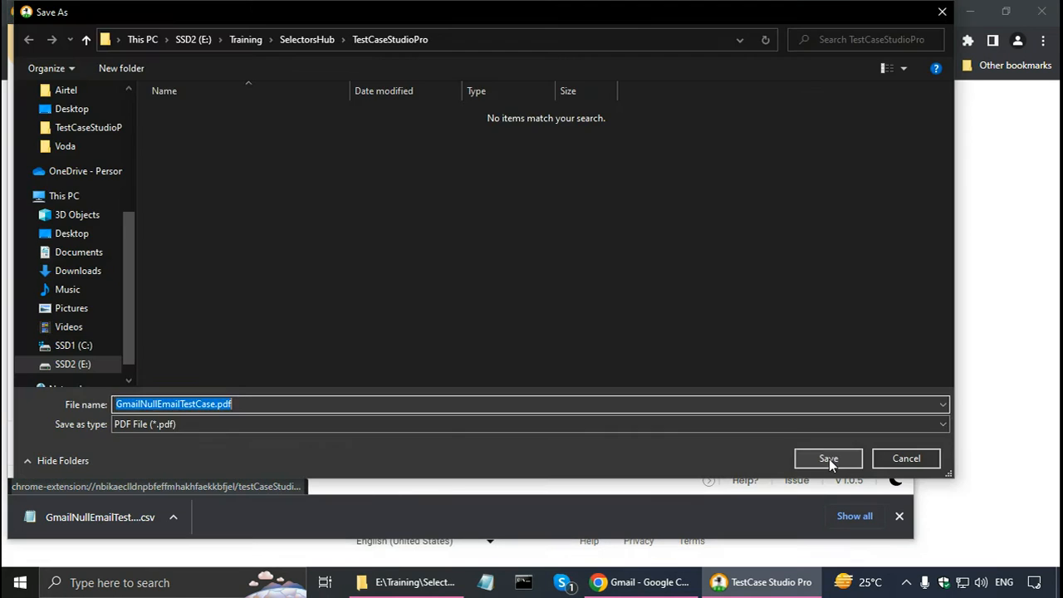
click(829, 458)
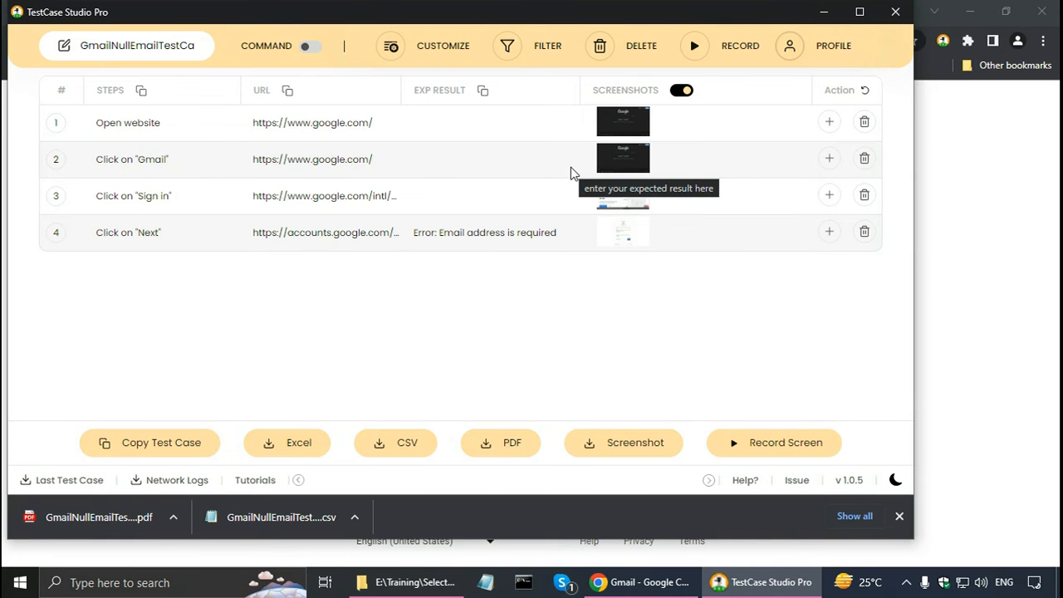
Review the captured screenshots of all four test steps in the enlarged viewer and close it.
click(621, 127)
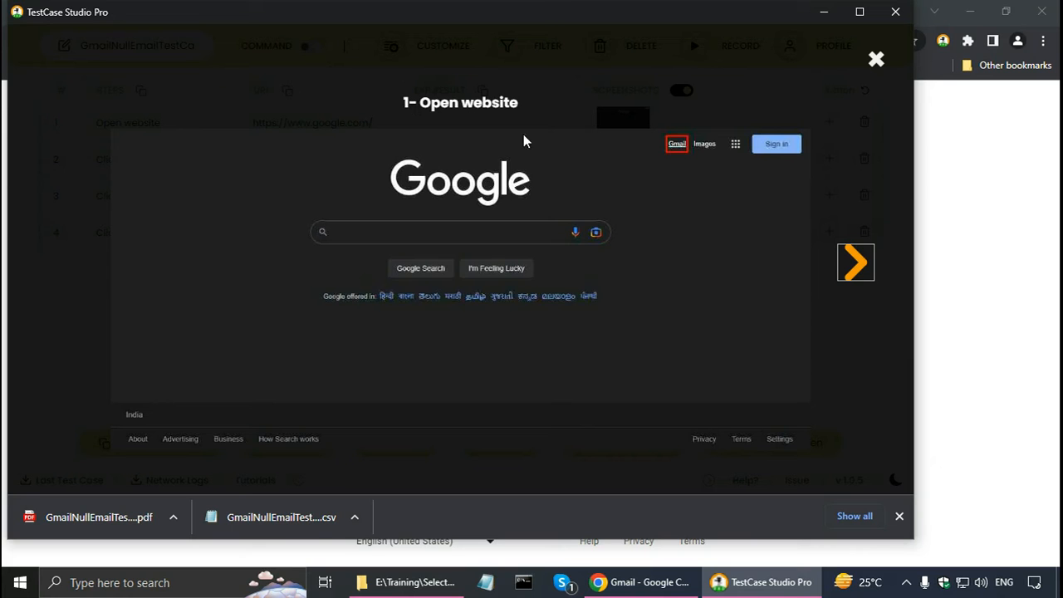
click(864, 264)
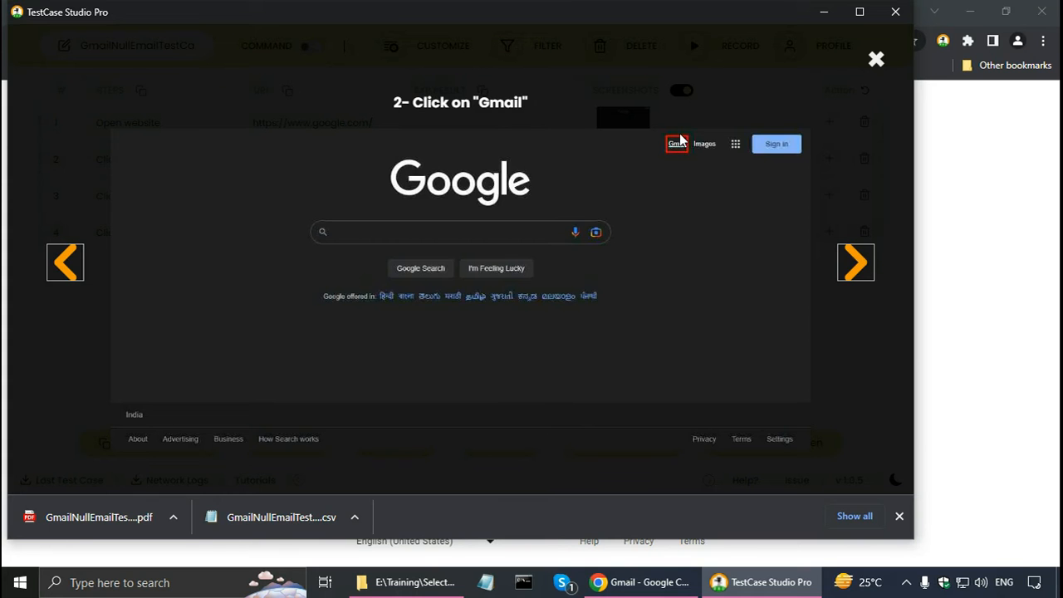
click(853, 269)
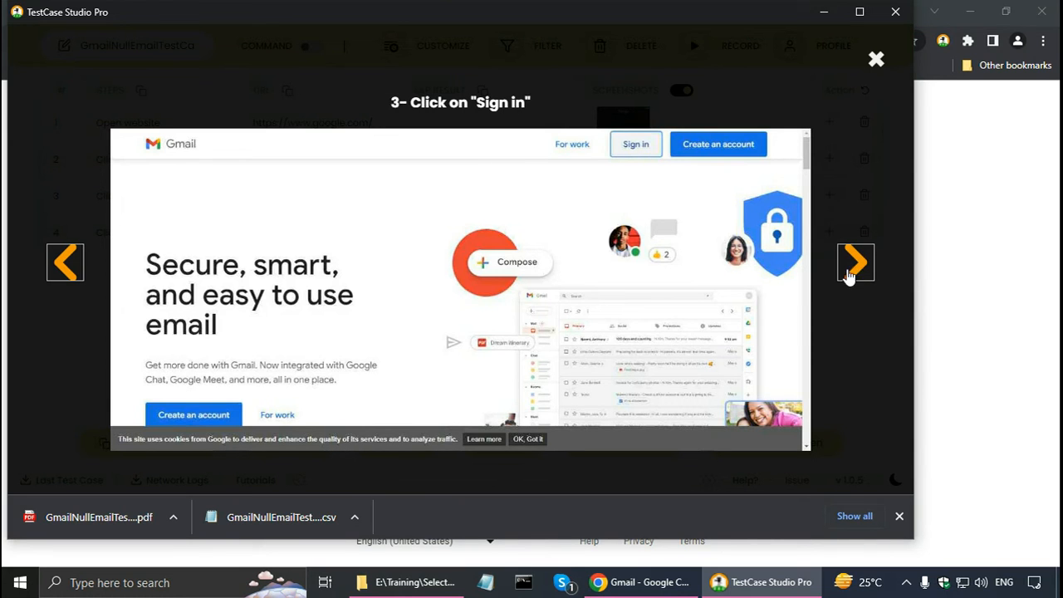
click(859, 267)
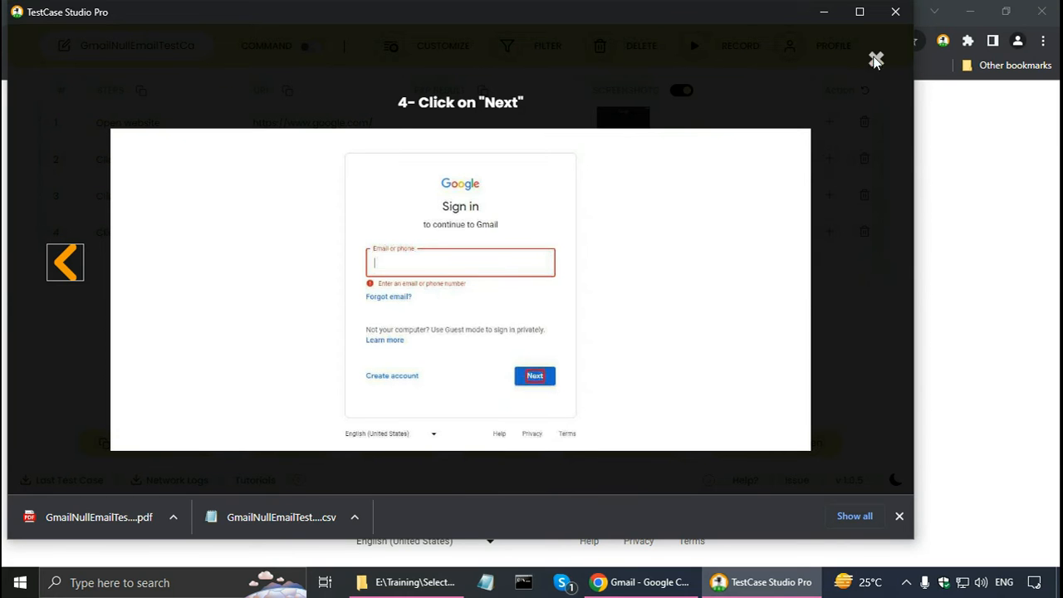
click(877, 59)
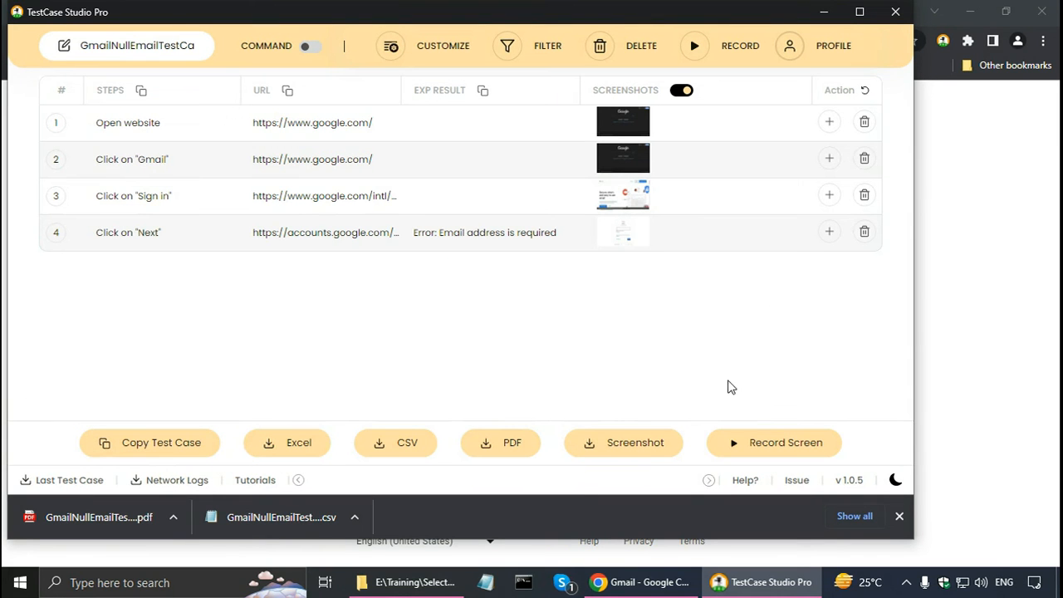
Export the screenshots as GmailNullEmailTestCase_screenshots.zip and open 1-Open website.jpg from the archive.
click(612, 446)
click(829, 458)
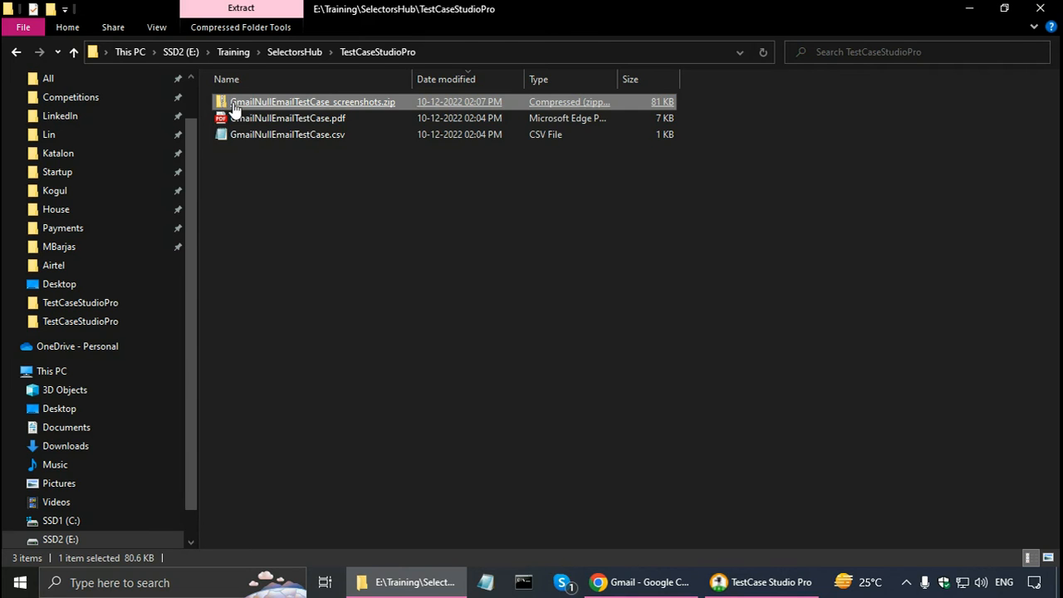
double_click(235, 109)
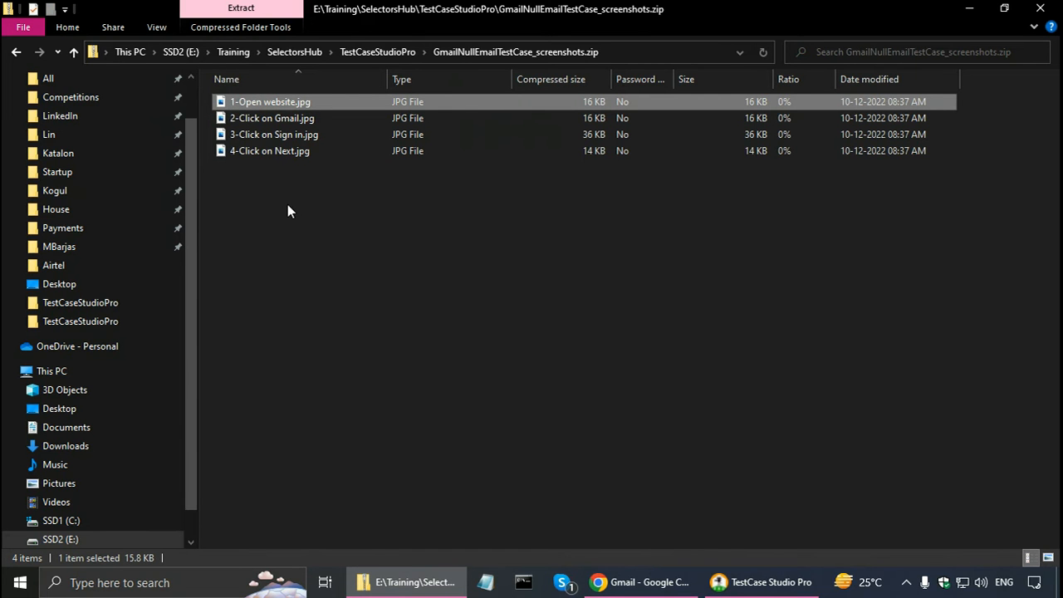
double_click(273, 109)
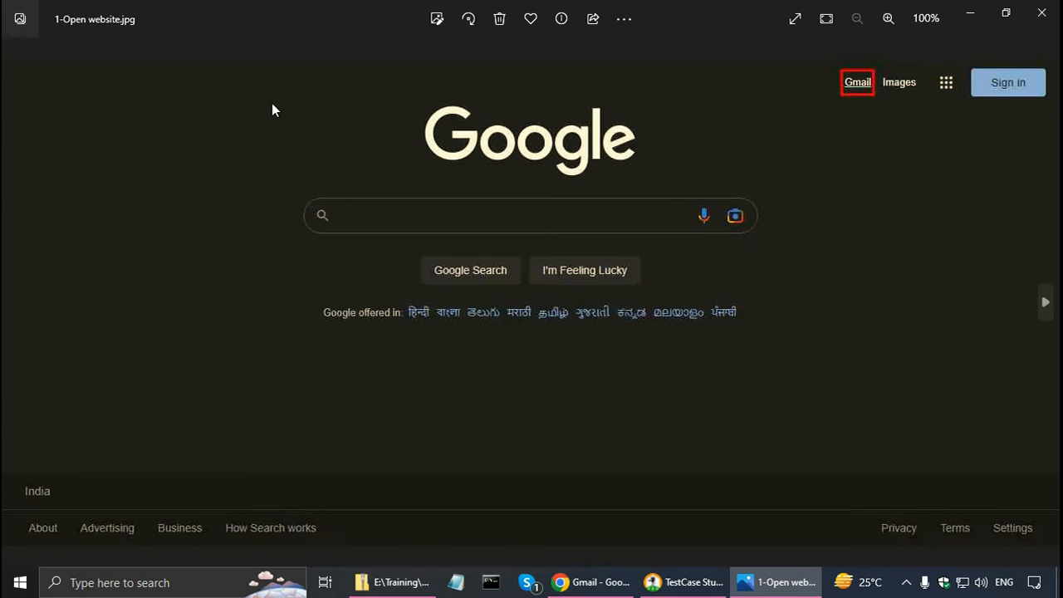
Review the exported screenshots from 2-Click on Gmail.jpg through 4-Click on Next.jpg and close the image viewer.
click(1046, 304)
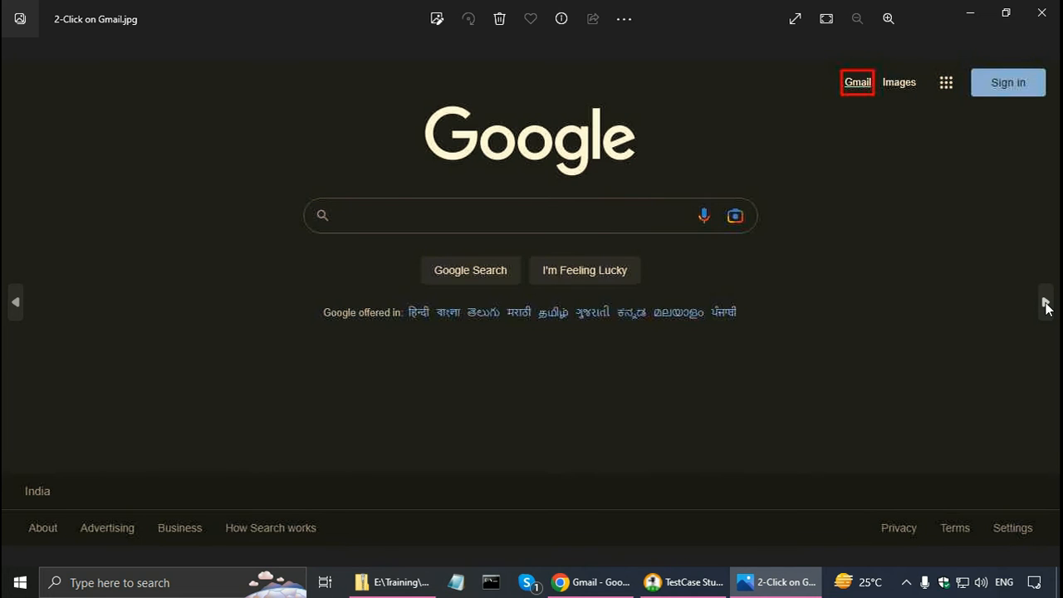
click(1046, 304)
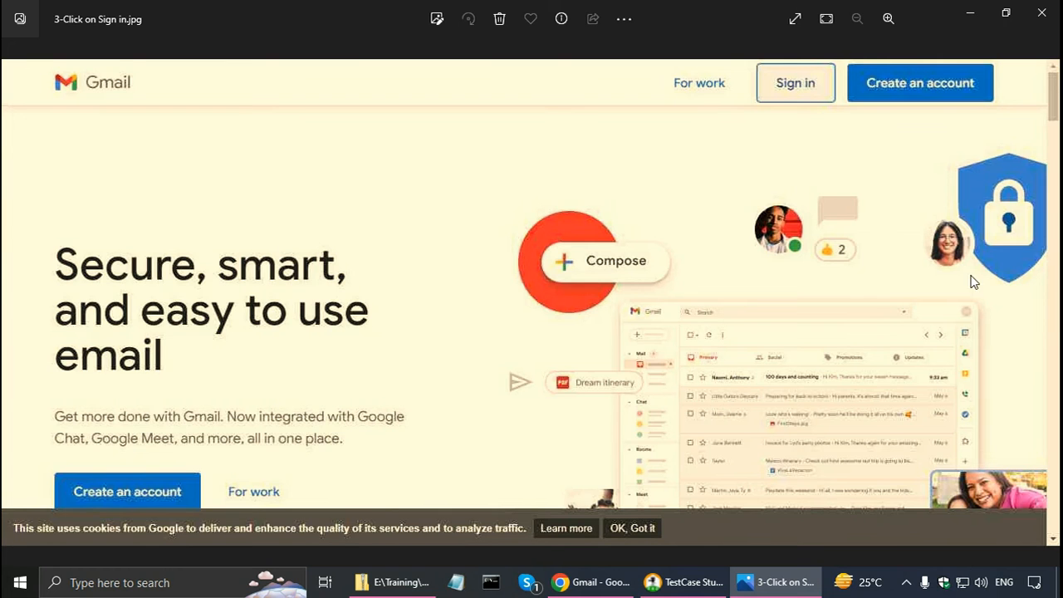
click(1046, 305)
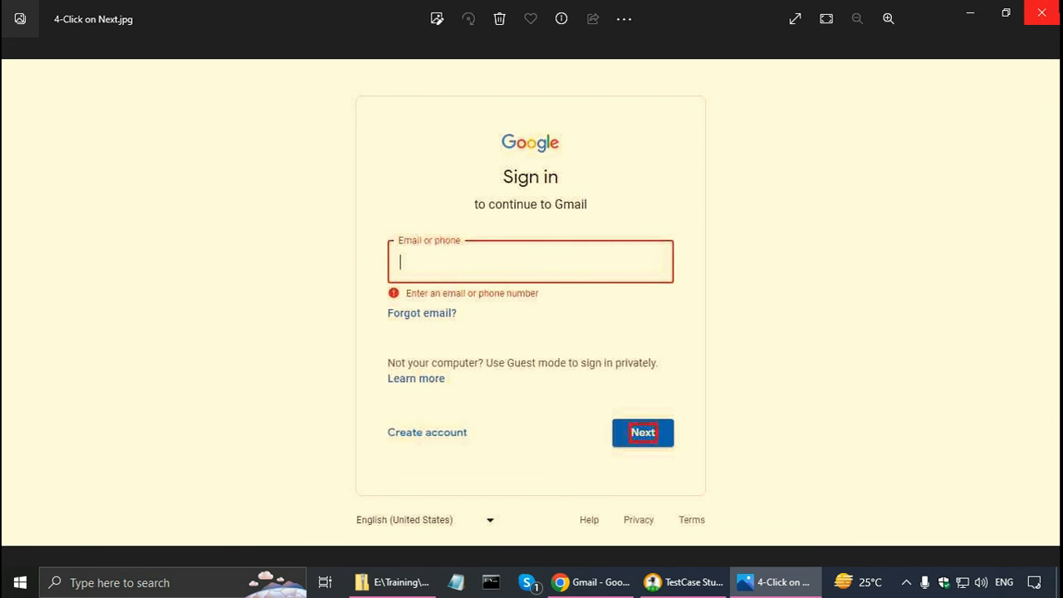
click(1042, 13)
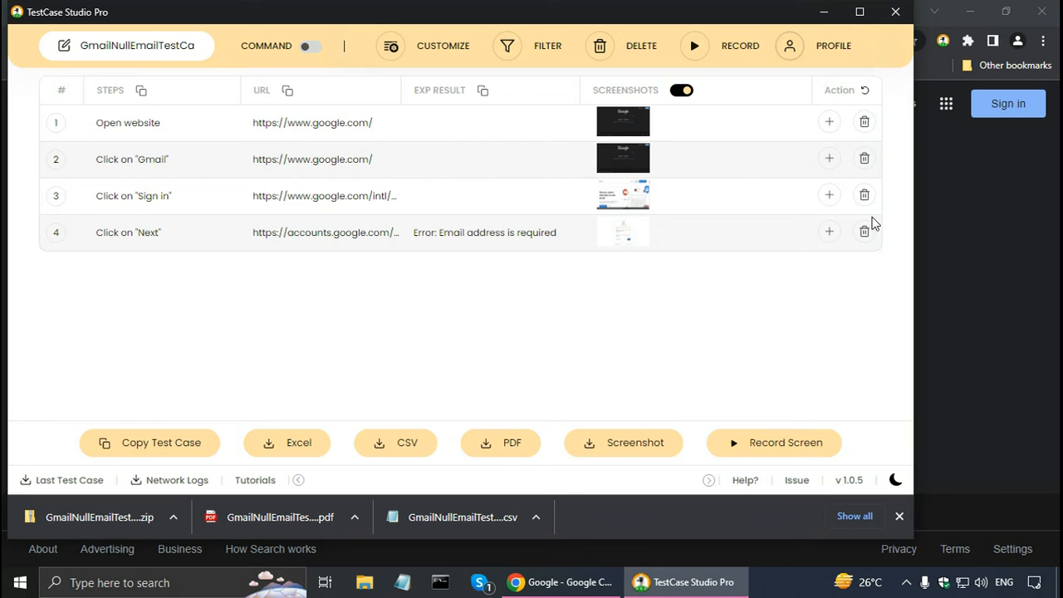
Delete all recorded steps, start a new step recording, and switch to the Google page in Chrome.
click(600, 48)
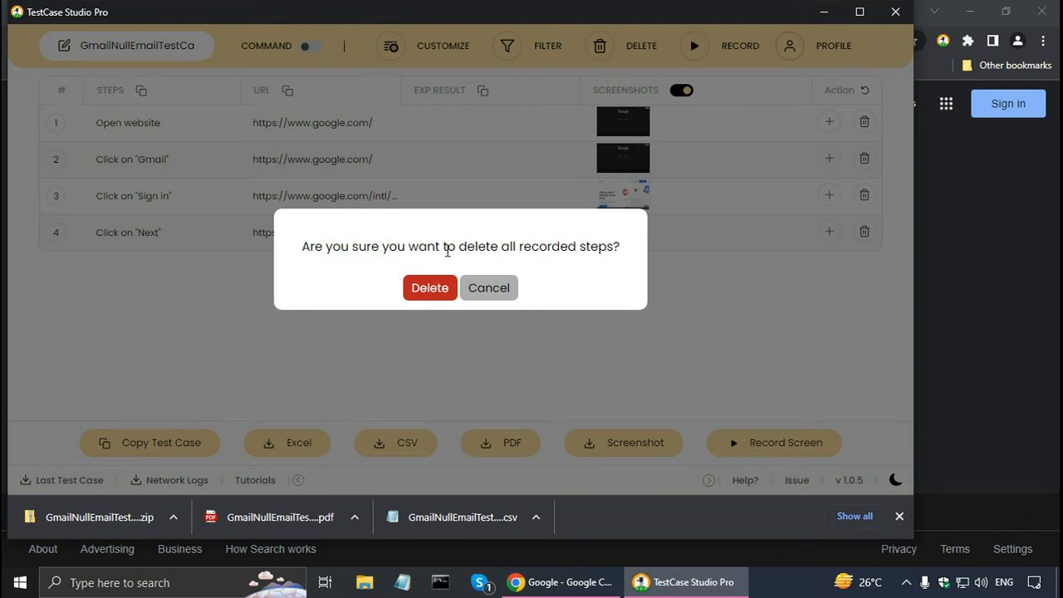
click(422, 288)
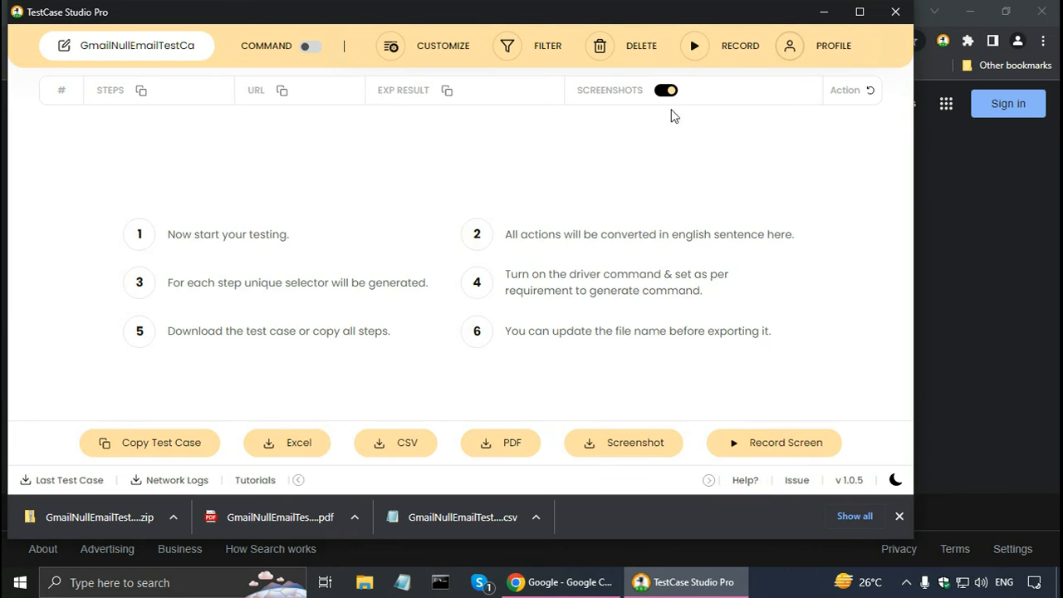
click(695, 50)
click(588, 591)
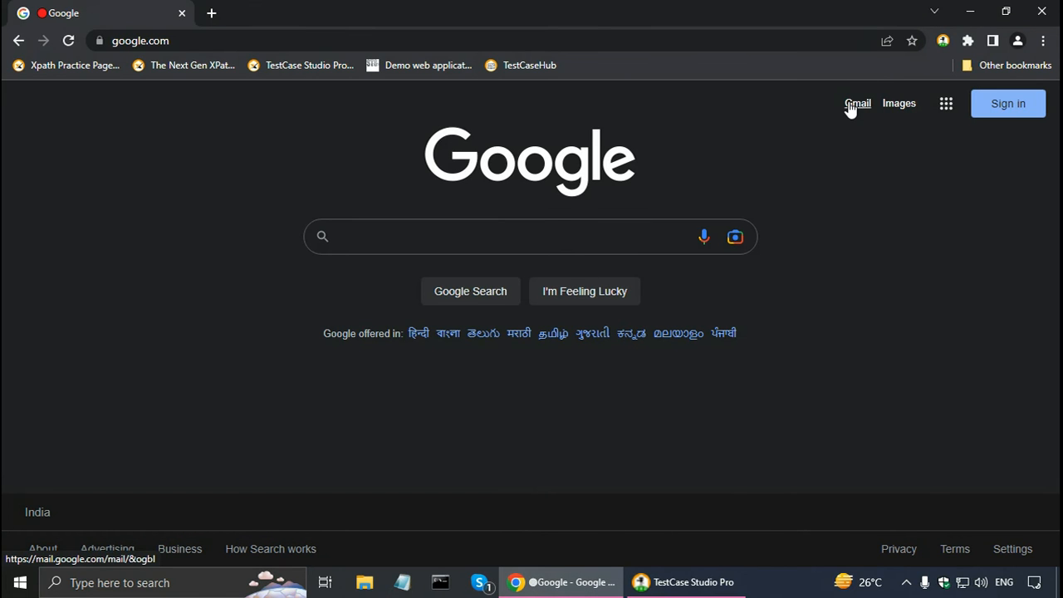
Open Gmail's sign-in page, submit the account username, and continue with the password left empty.
click(849, 107)
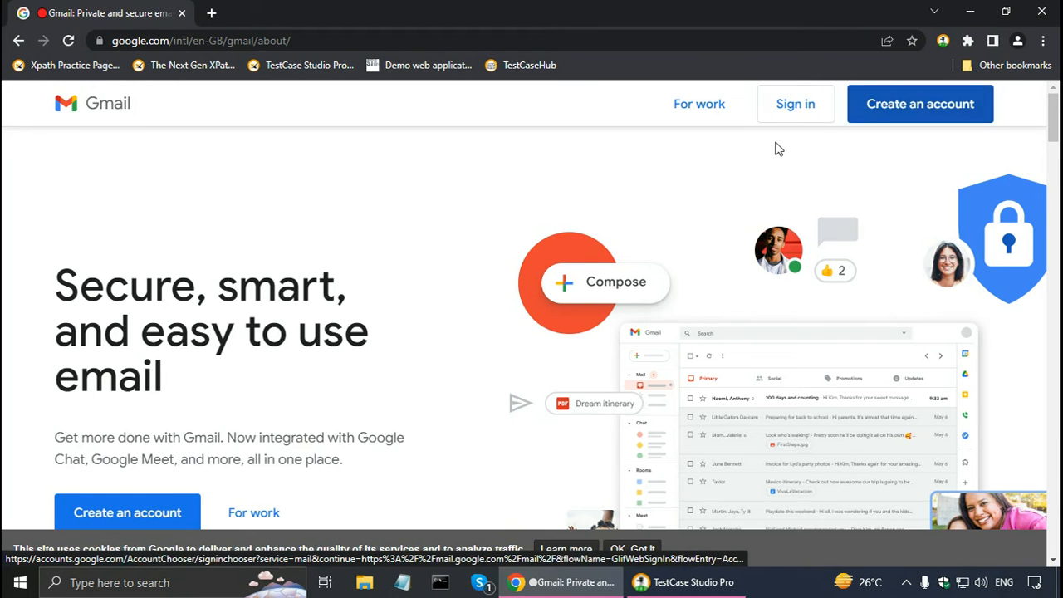
click(782, 111)
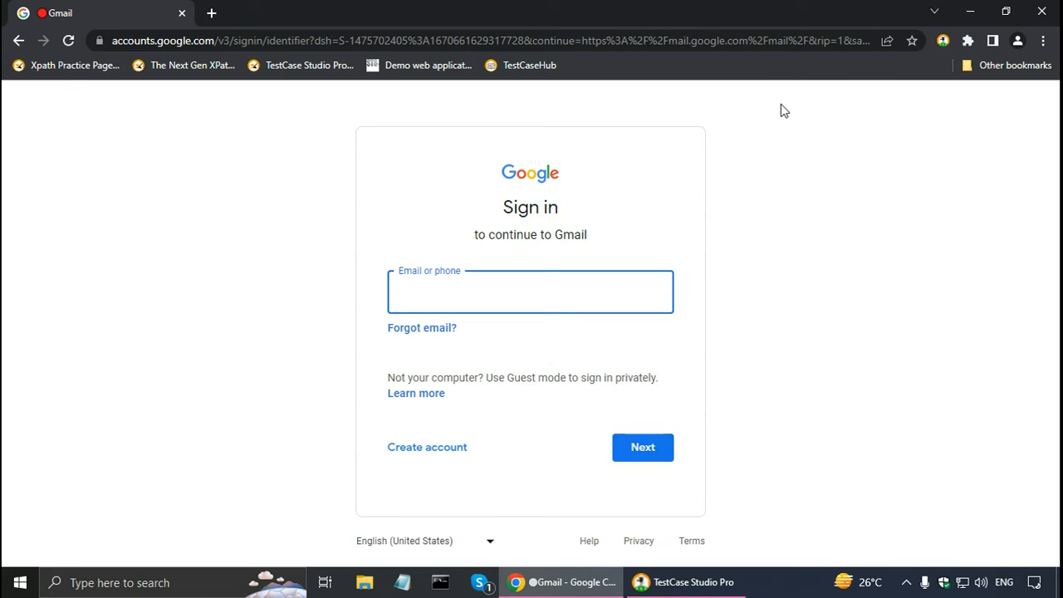
click(631, 450)
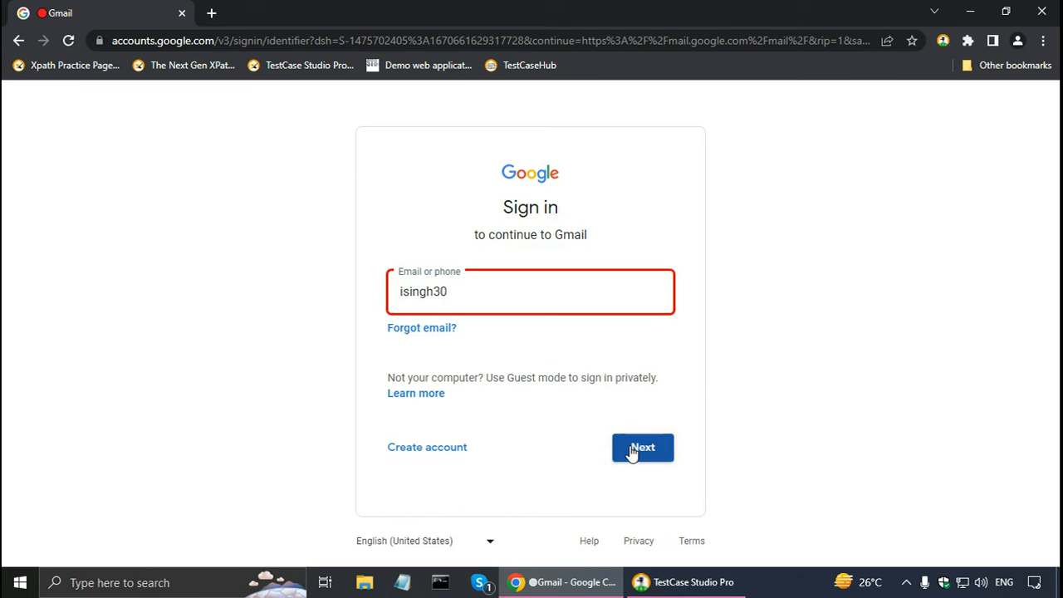
click(631, 451)
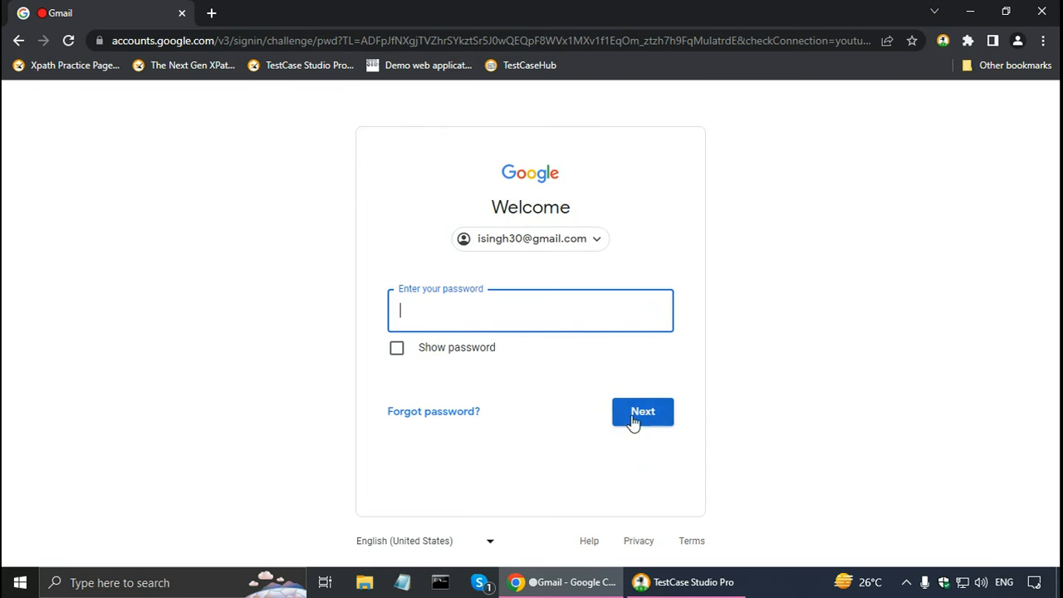
click(637, 417)
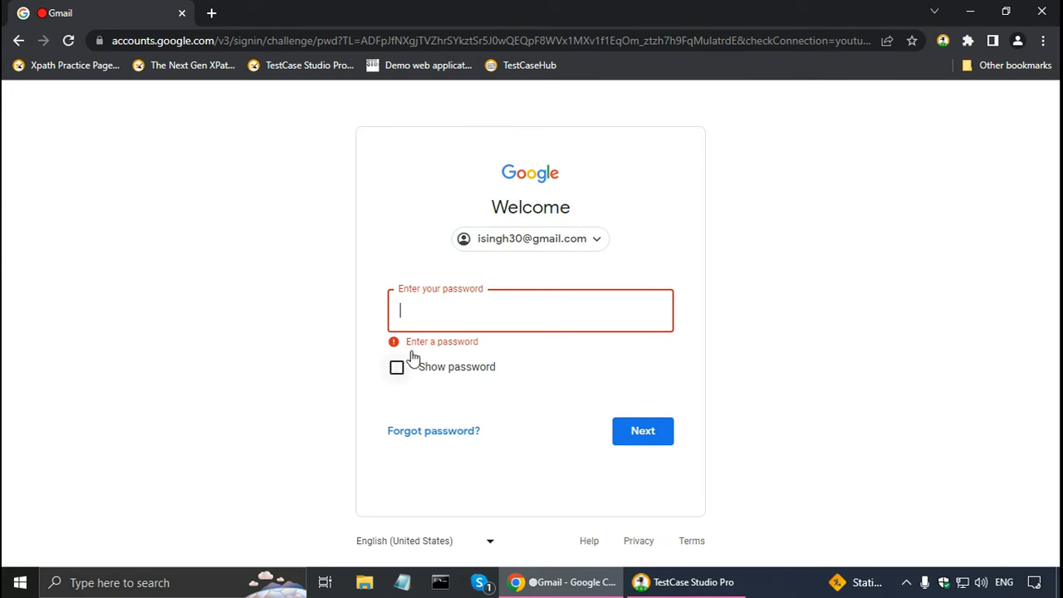
Switch to TestCase Studio Pro, pause the step recording, and delete recorded step 6.
click(687, 585)
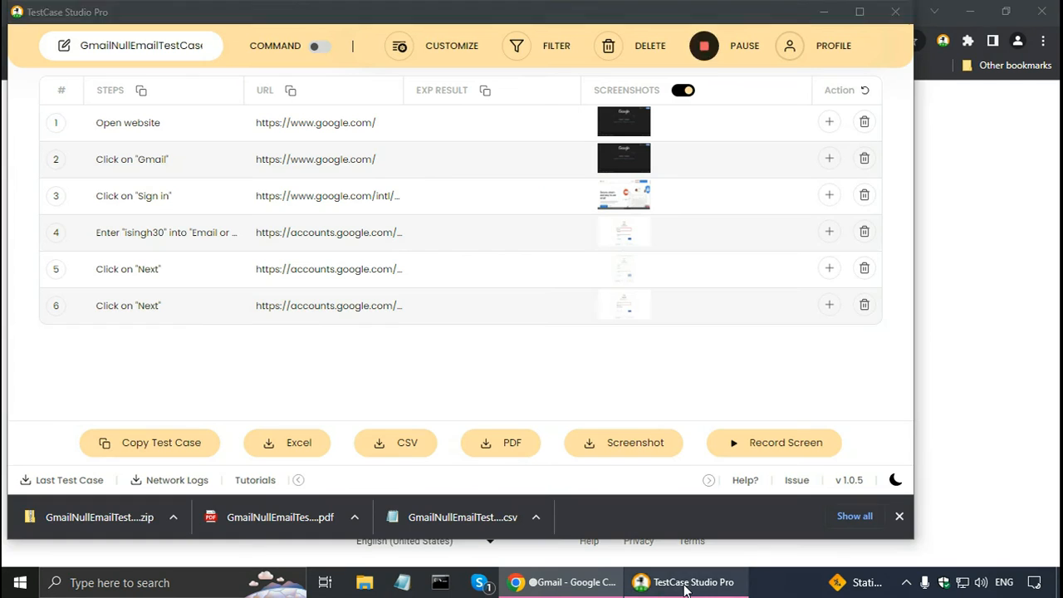
click(704, 46)
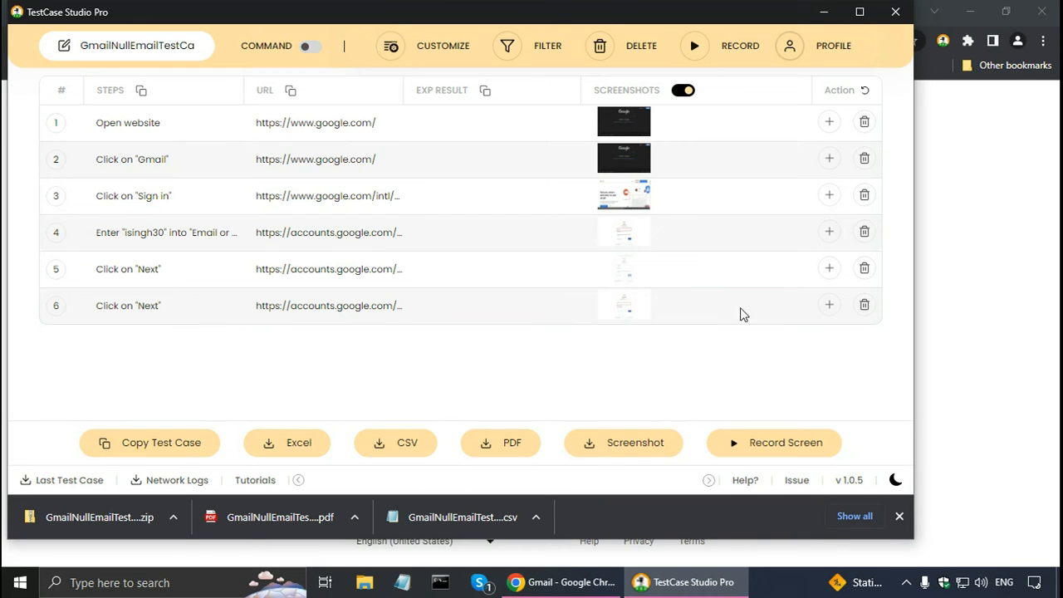
click(865, 307)
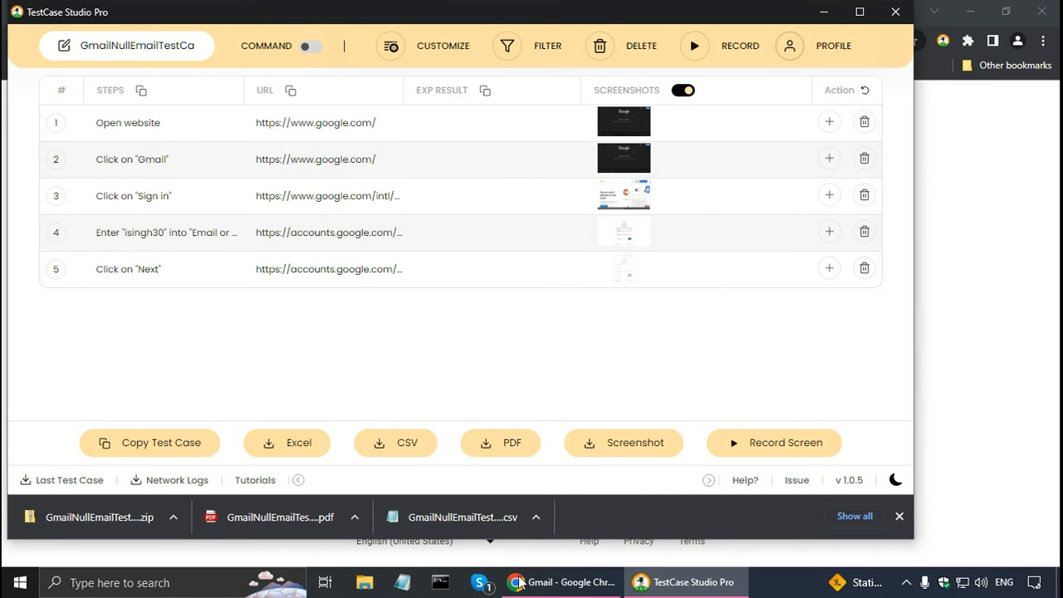
Check the password error on the Gmail page in Chrome and set step 5's expected result to "Error: Enter a password".
click(574, 585)
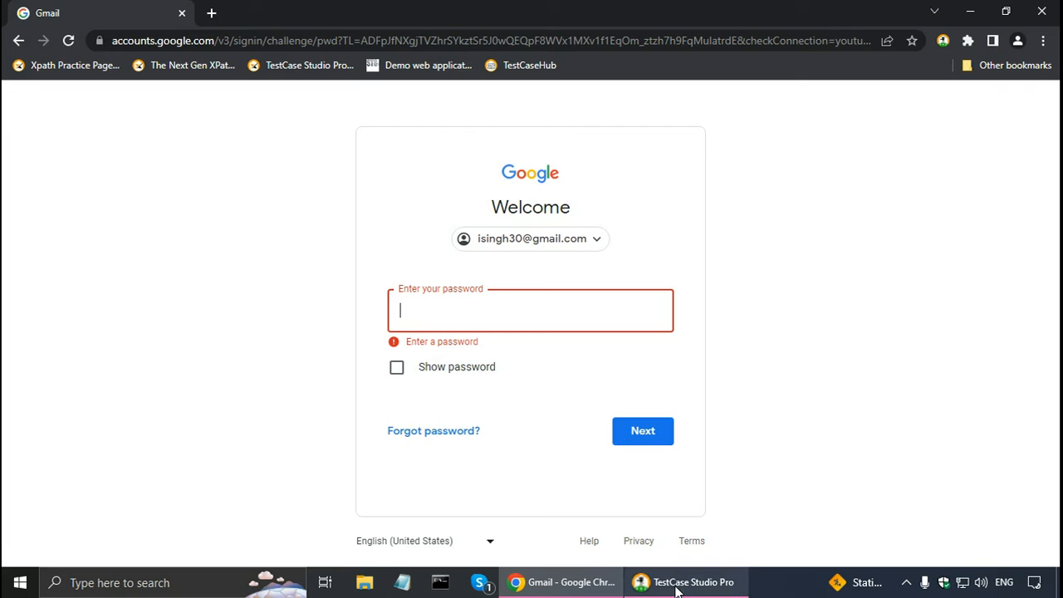
click(706, 582)
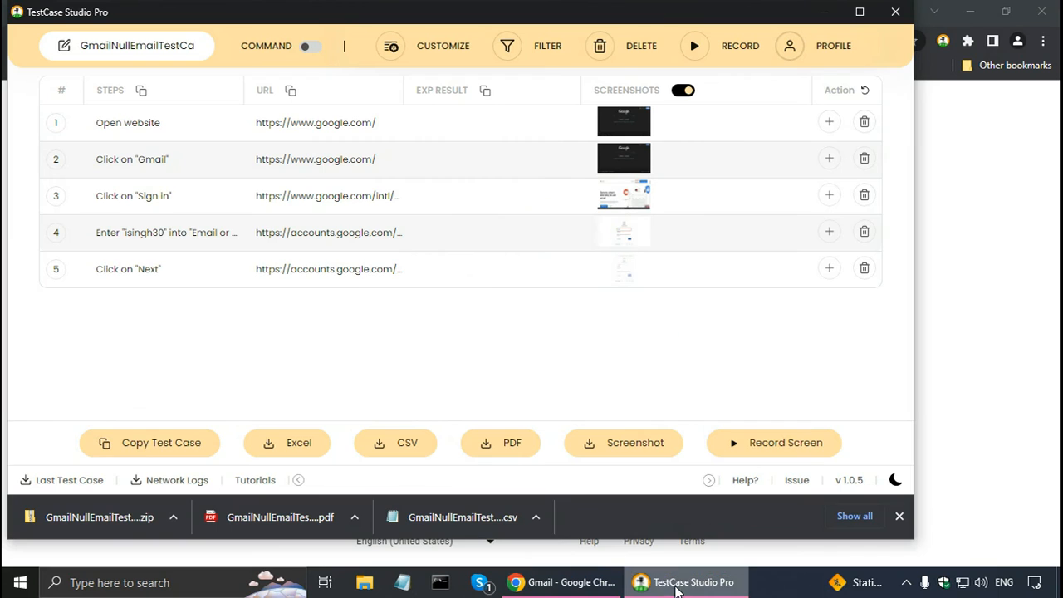
click(476, 279)
text(Error: Enter a pass)
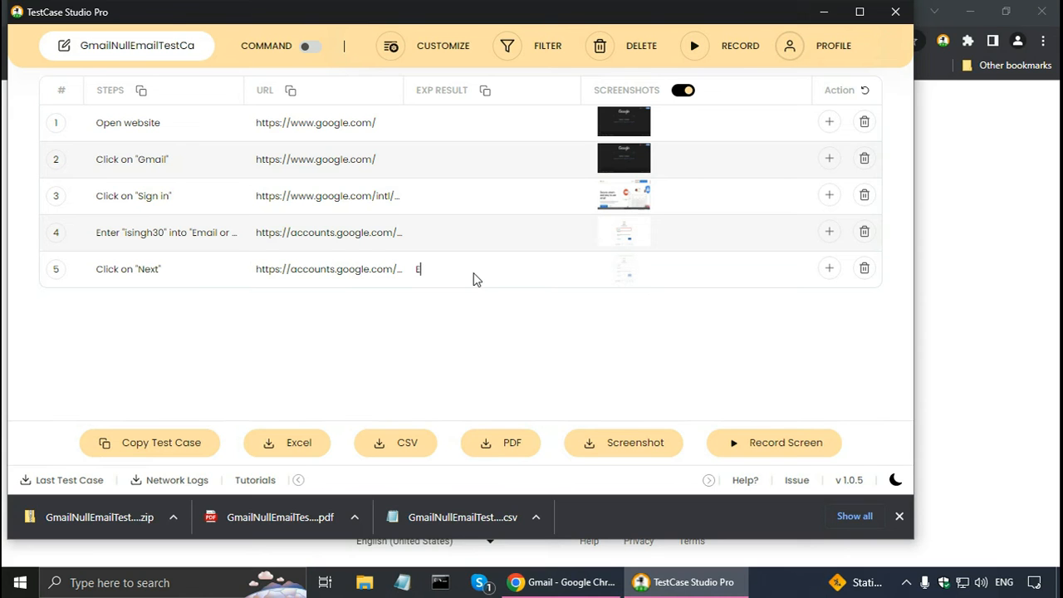
text(word)
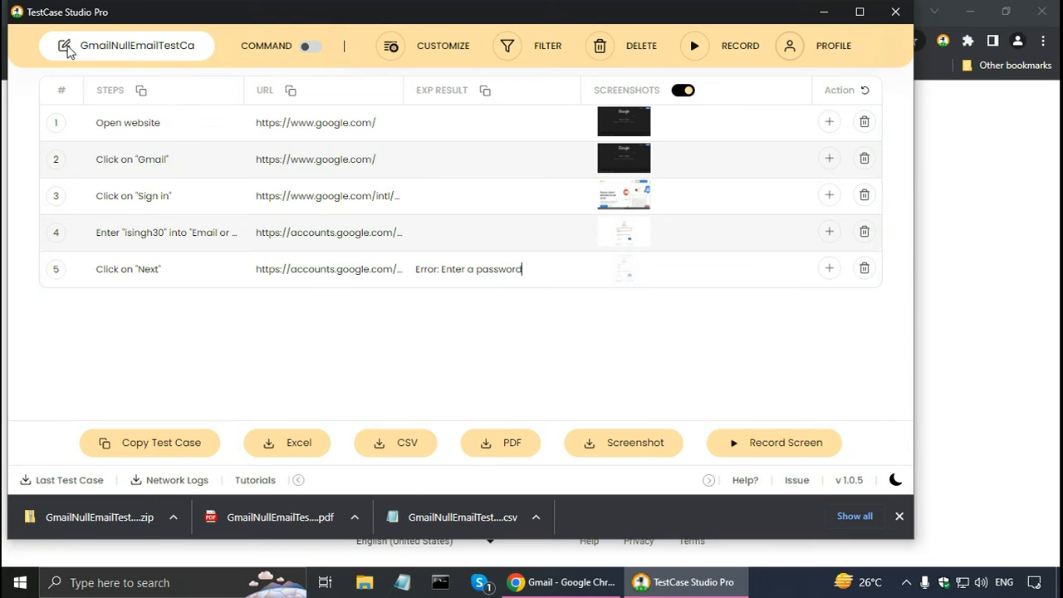
Rename the test case by replacing "Email" with "Password" in its name.
click(110, 44)
key(Right)
key(Right)
key(Right)
key(Right)
key(shift+Right)
key(shift+Right)
key(shift+Right)
key(shift+Right)
key(shift+Right)
text(Password)
click(144, 371)
Try inserting a "Wait for 5 seconds" step below step 4, and undo the insertion.
click(829, 232)
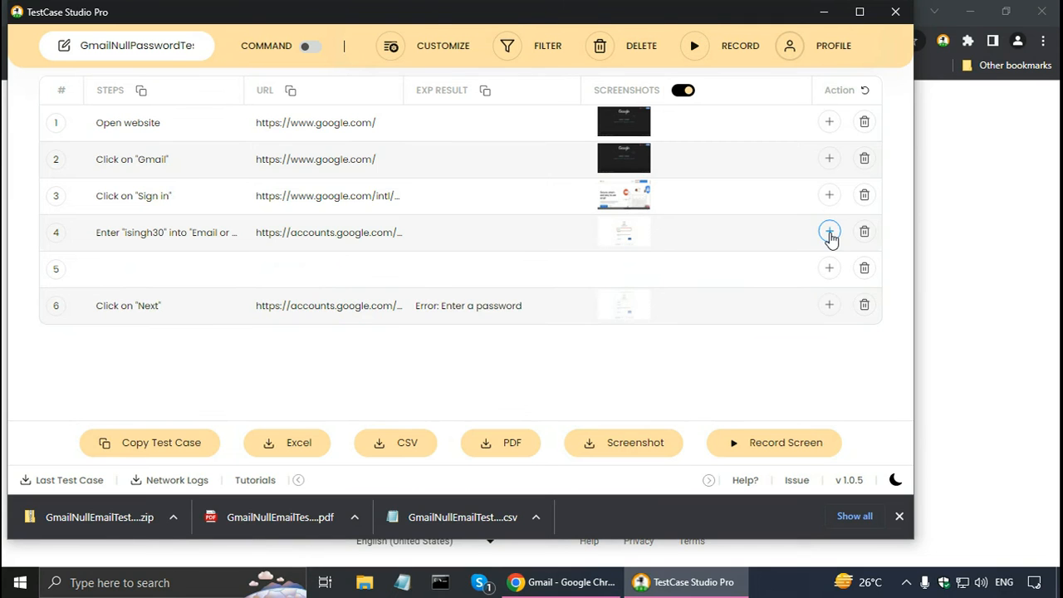
click(112, 276)
text(Wait for 5 secod)
key(BackSpace)
text(onds)
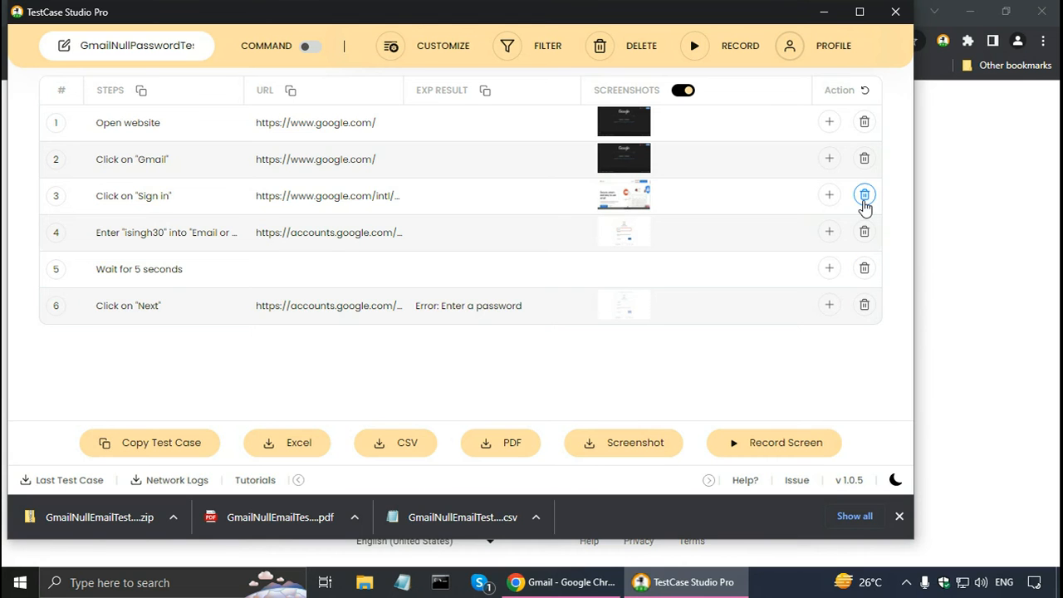
click(866, 96)
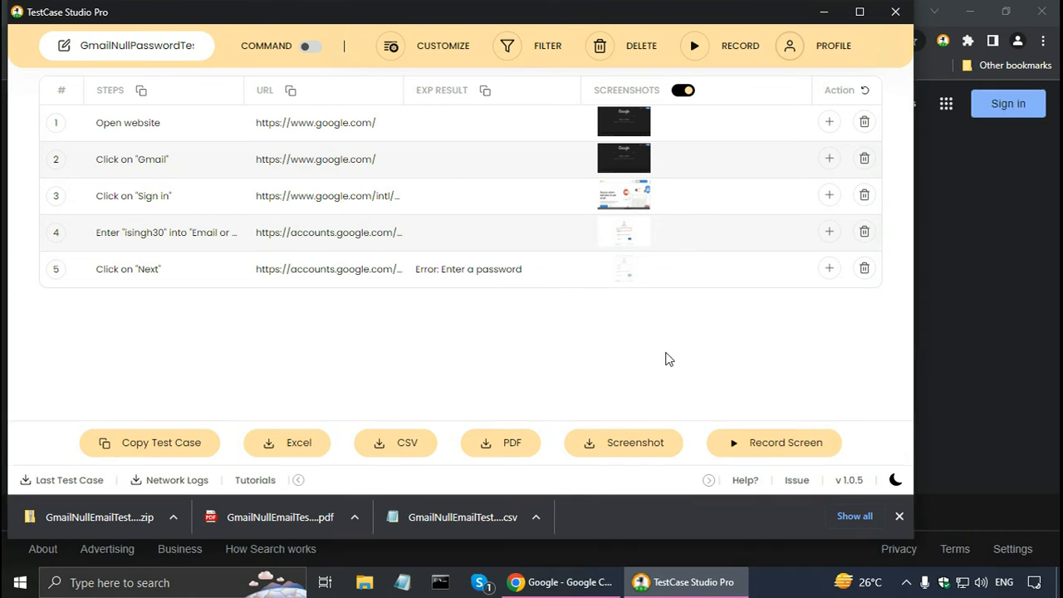
Start a screen video recording that shares only the Google Chrome tab.
click(754, 448)
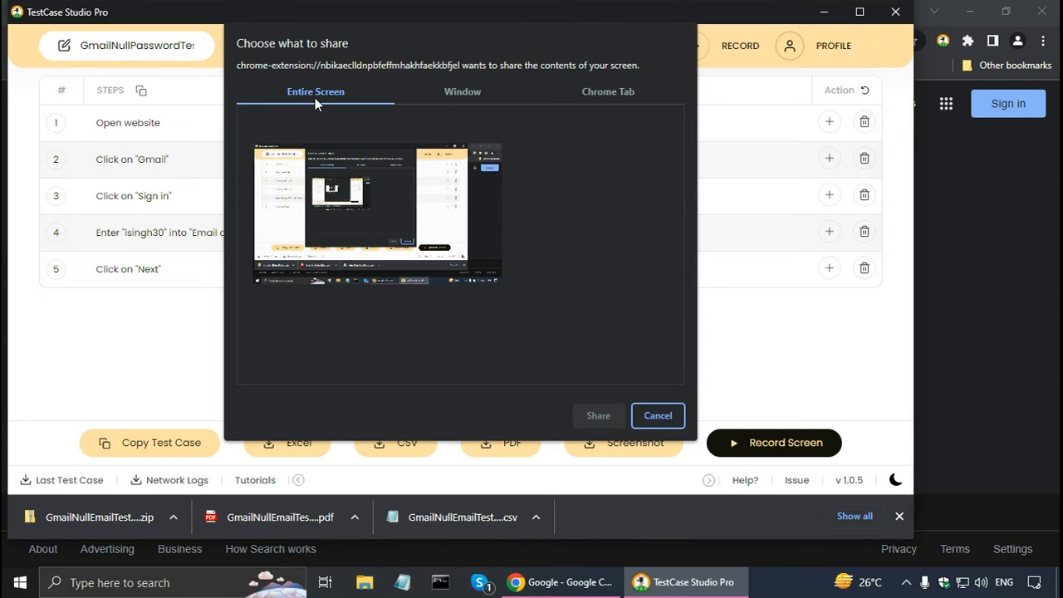
click(465, 93)
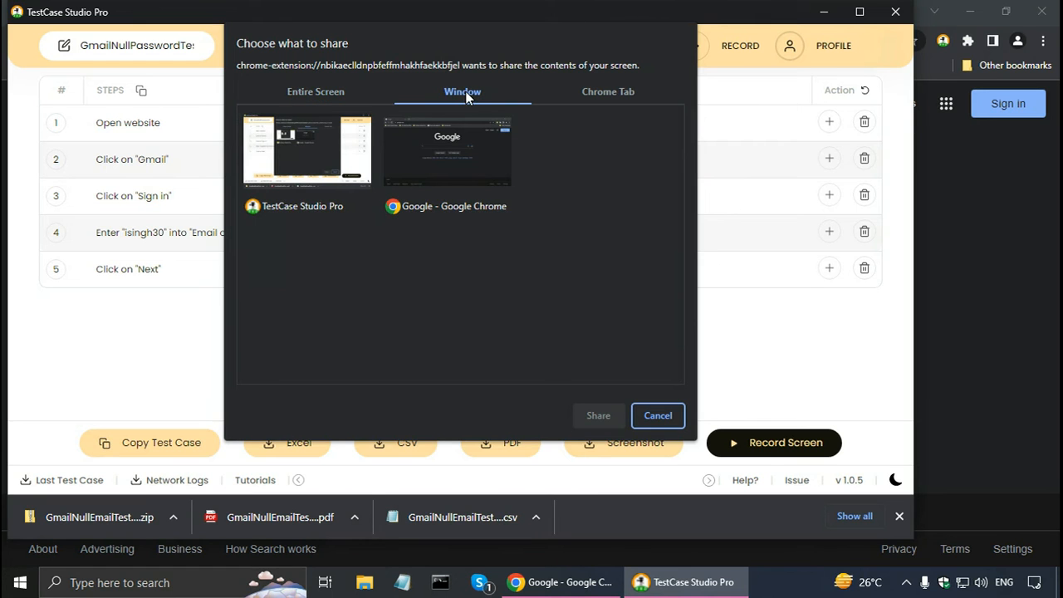
click(586, 93)
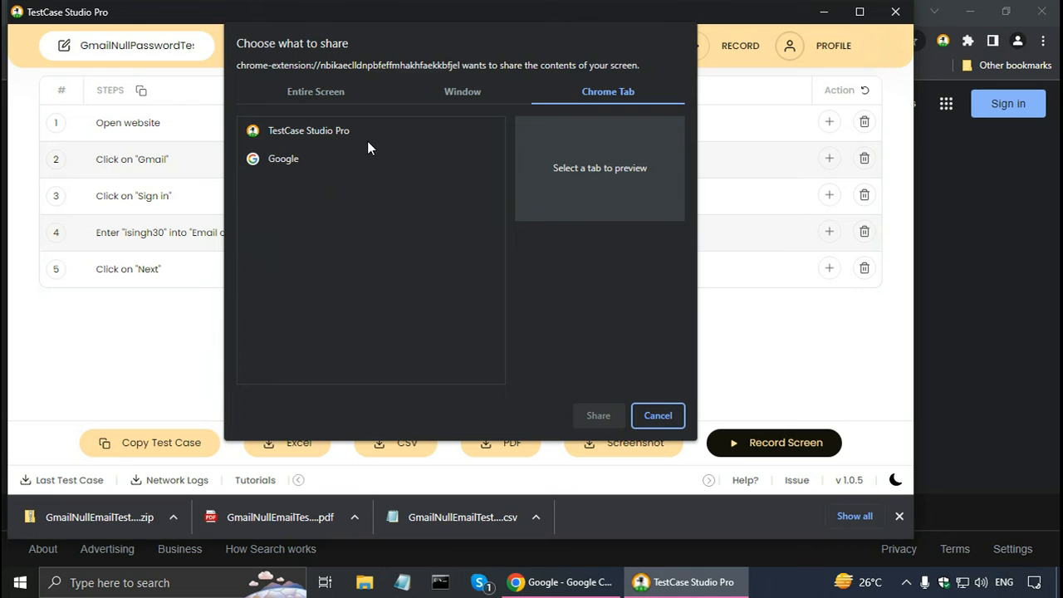
click(281, 160)
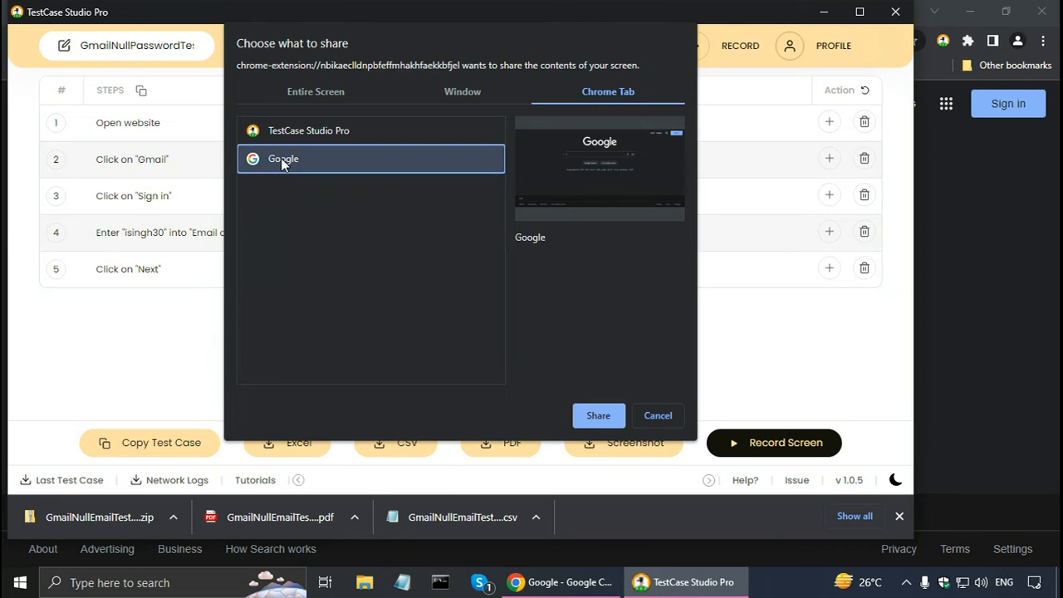
click(598, 415)
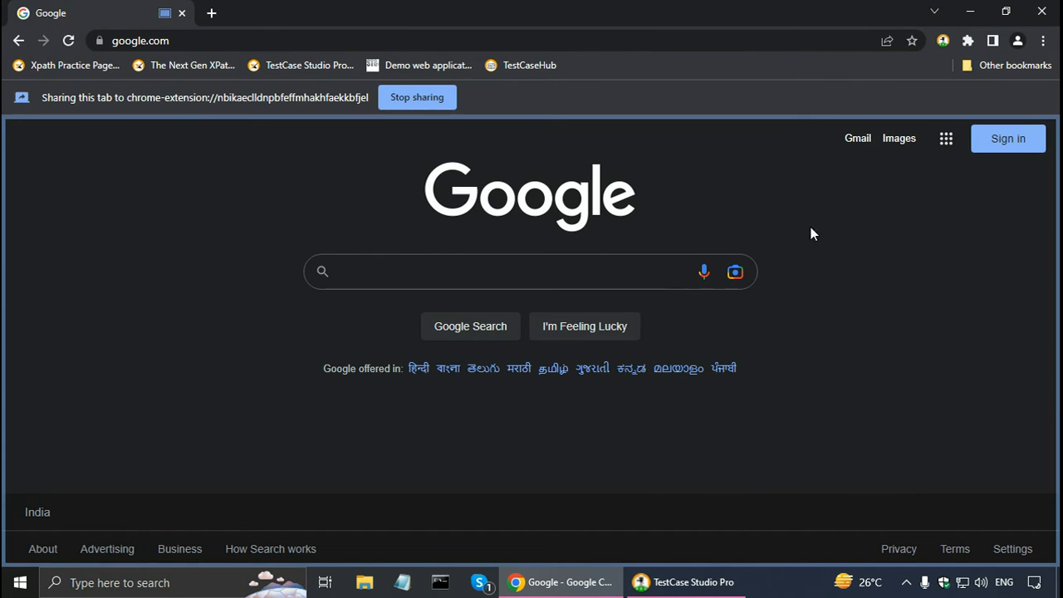
Open Gmail's sign-in page in the shared tab and submit it with the email field empty.
click(856, 139)
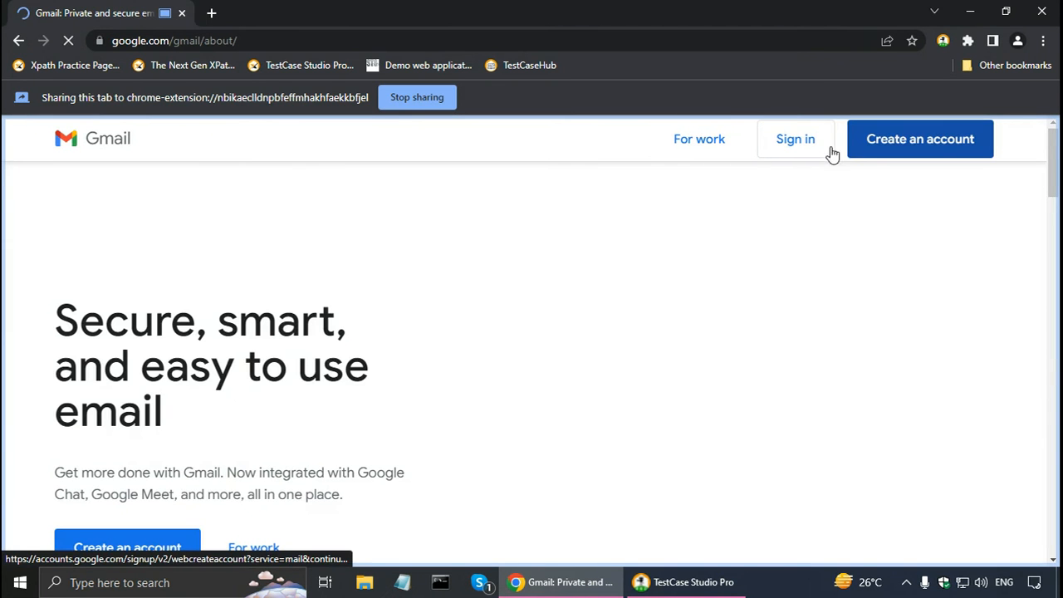
click(783, 147)
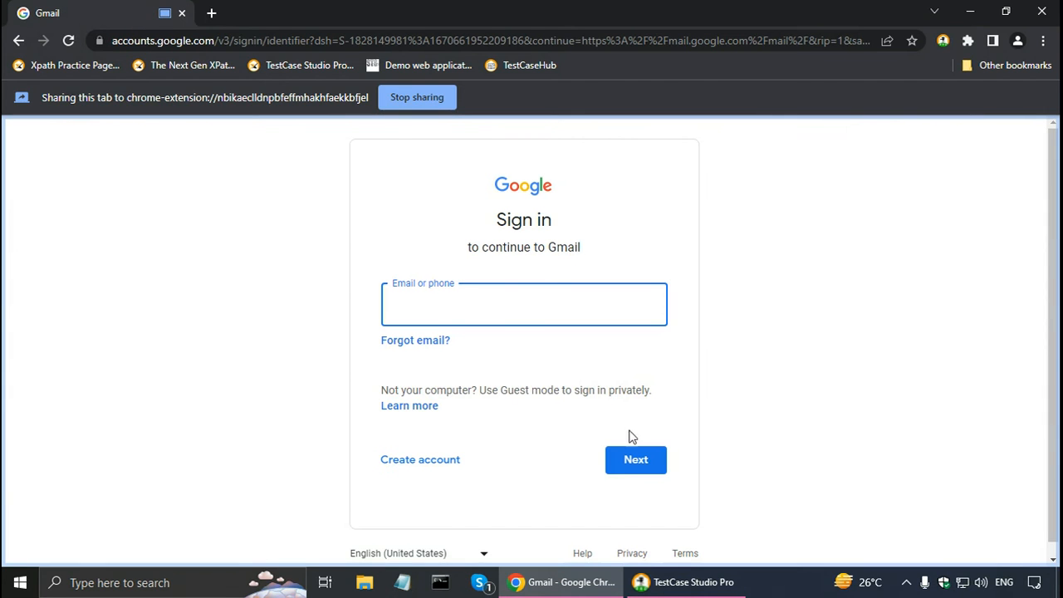
click(629, 465)
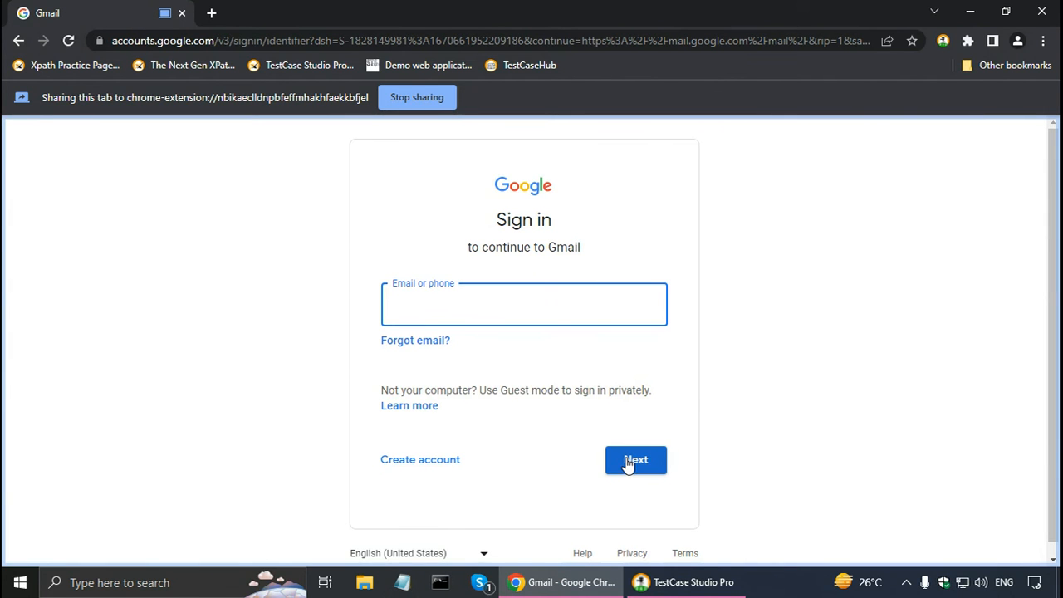
Return to TestCase Studio Pro, pause and stop the video recording, and play back the recorded video.
key(alt+Tab)
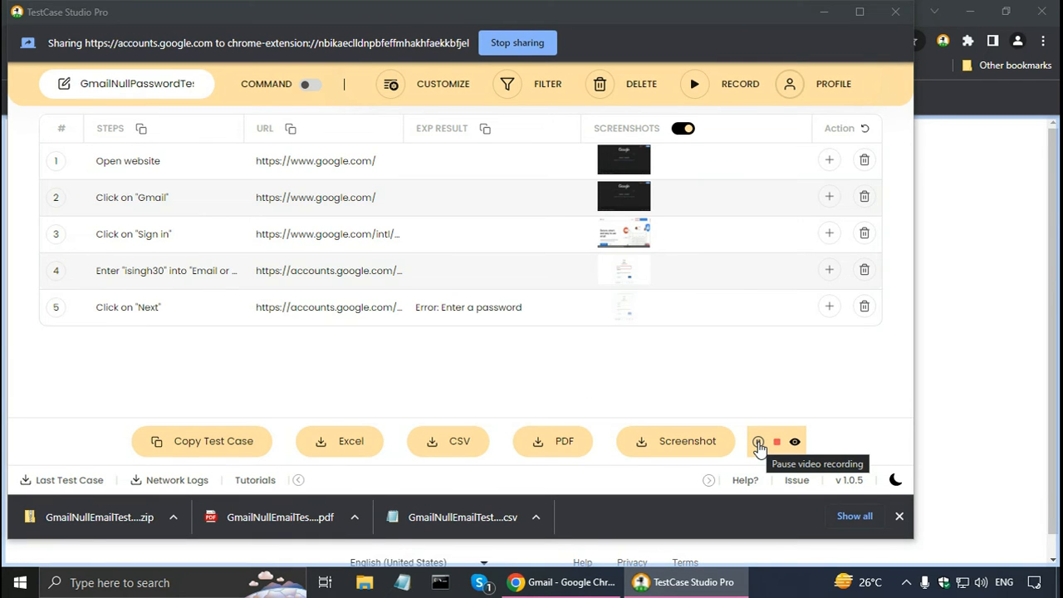
click(759, 444)
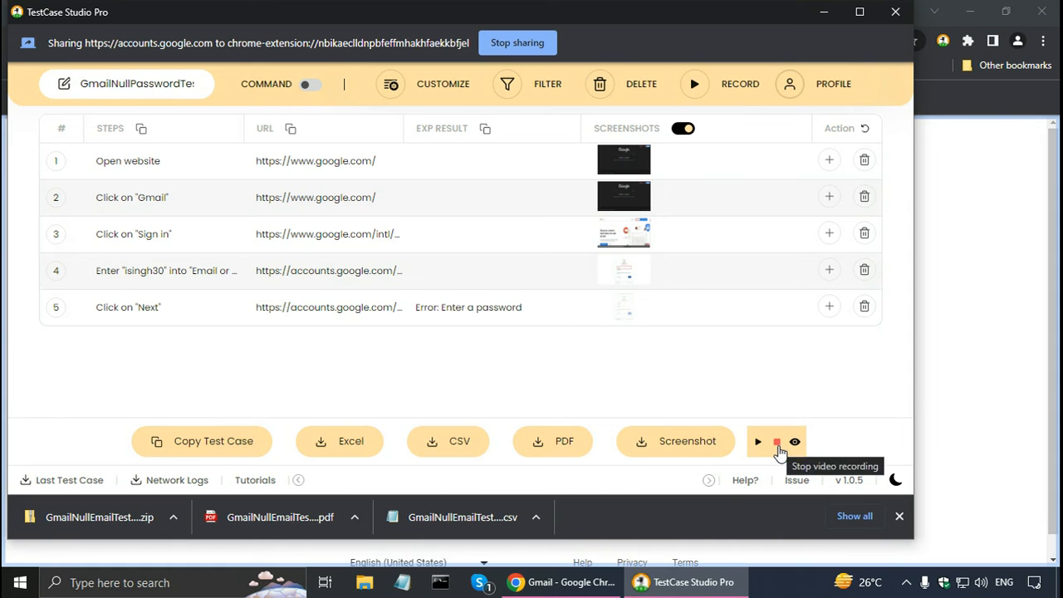
click(778, 443)
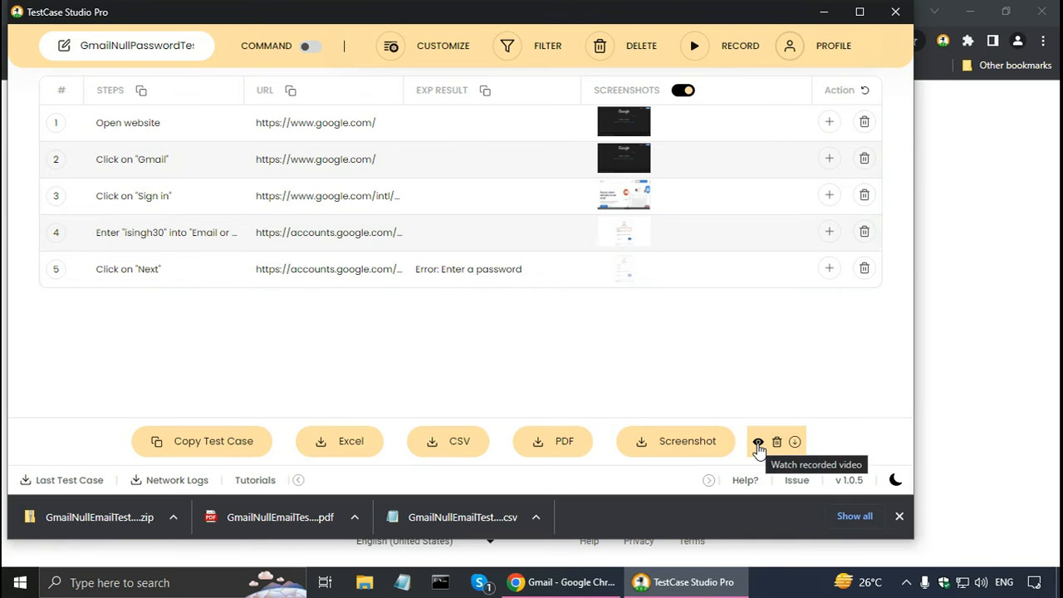
click(759, 445)
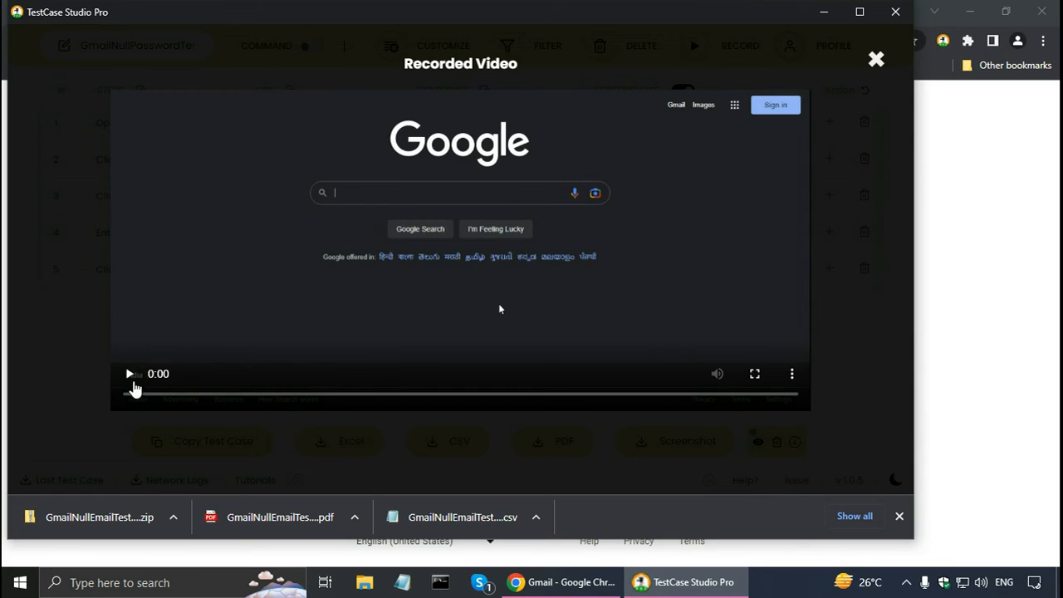
click(130, 375)
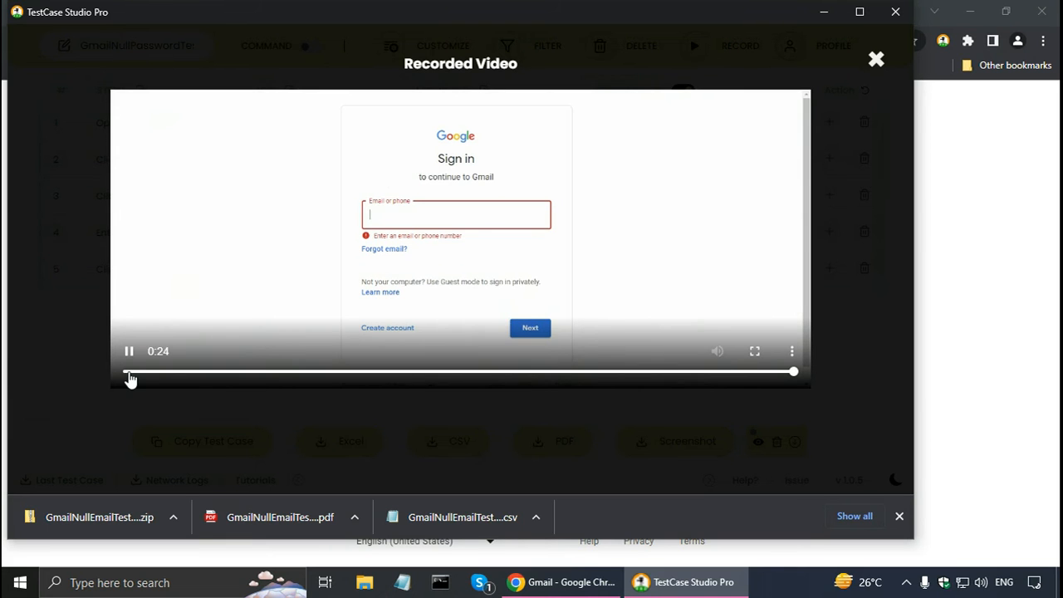
Close the video playback and download the recorded video under the file name NullEmailTestCaseVideo.
click(878, 59)
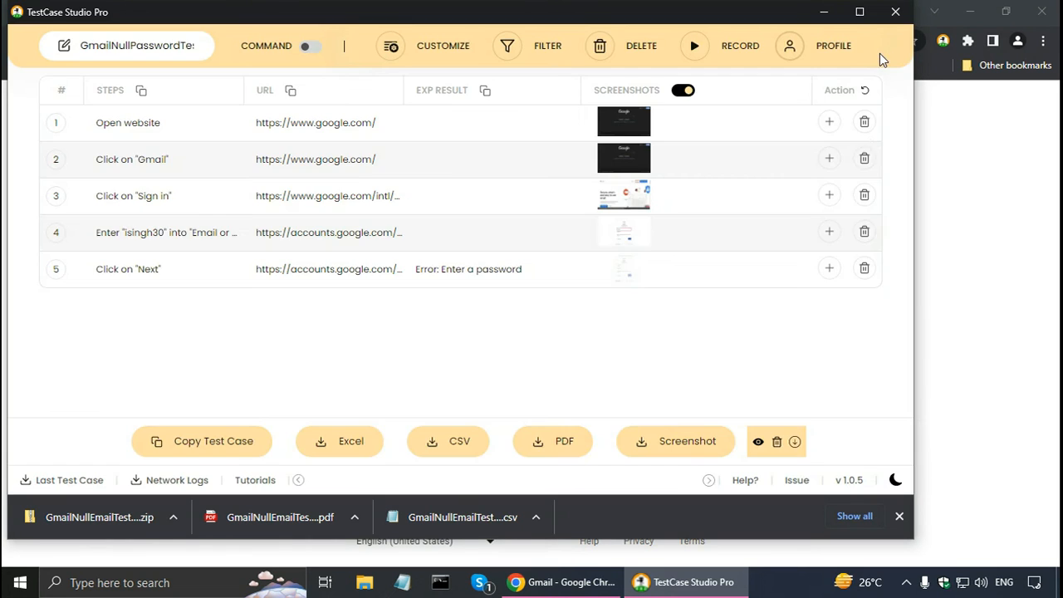
click(796, 445)
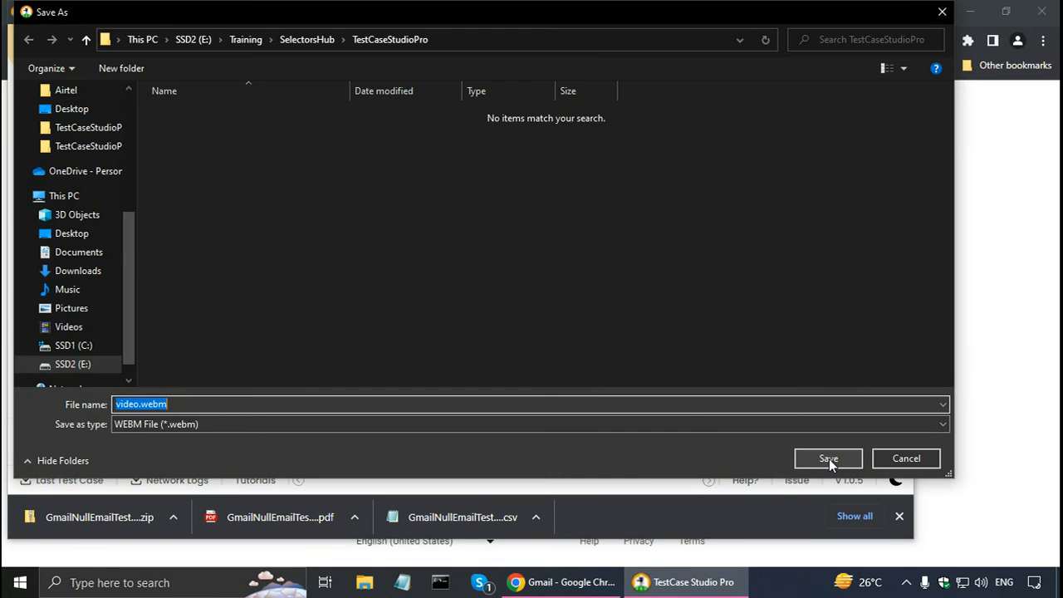
text(NullEmailTestCaseVideo)
click(800, 455)
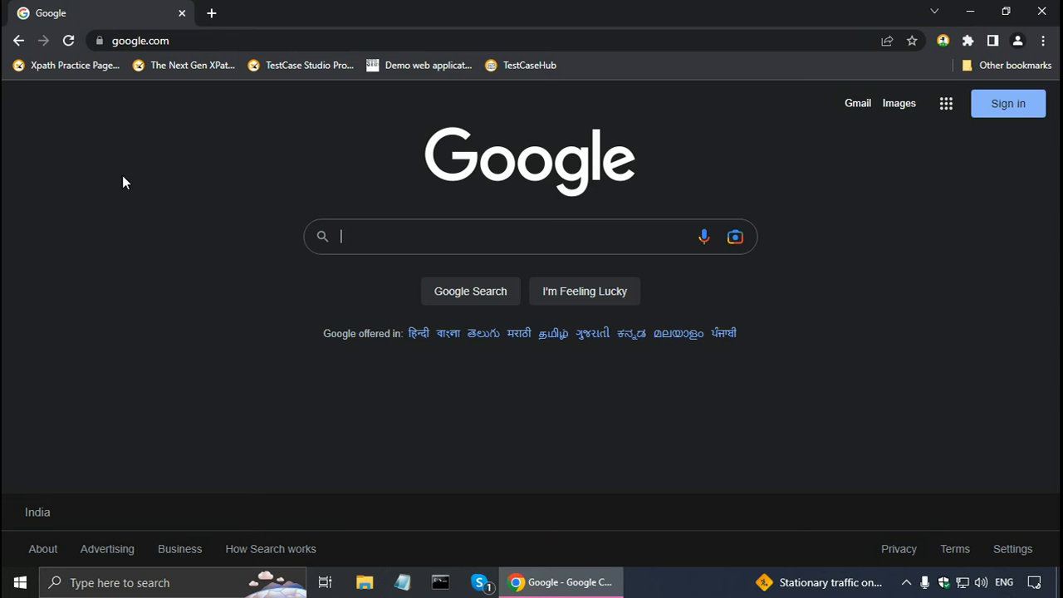
Launch TestCase Studio Pro from the Google home page and add the XPath, CssSelector and Logs columns.
click(944, 42)
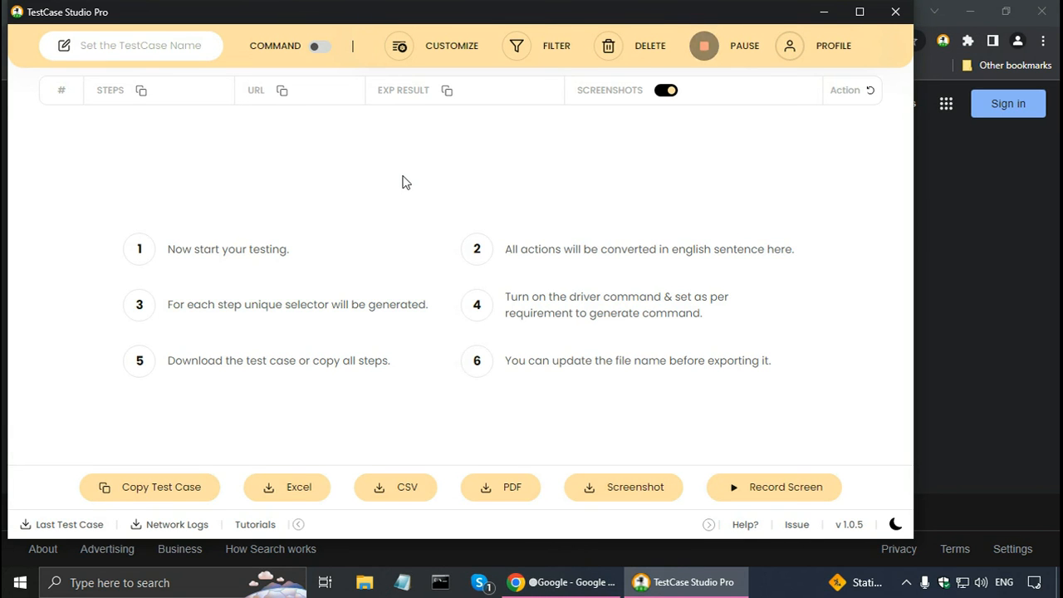
click(430, 55)
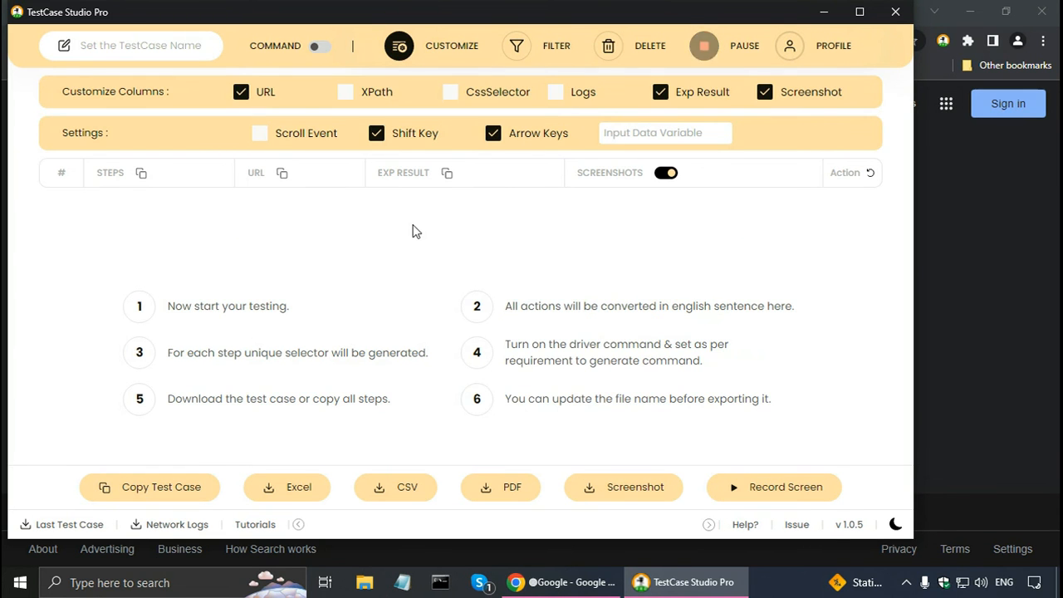
click(346, 95)
click(451, 93)
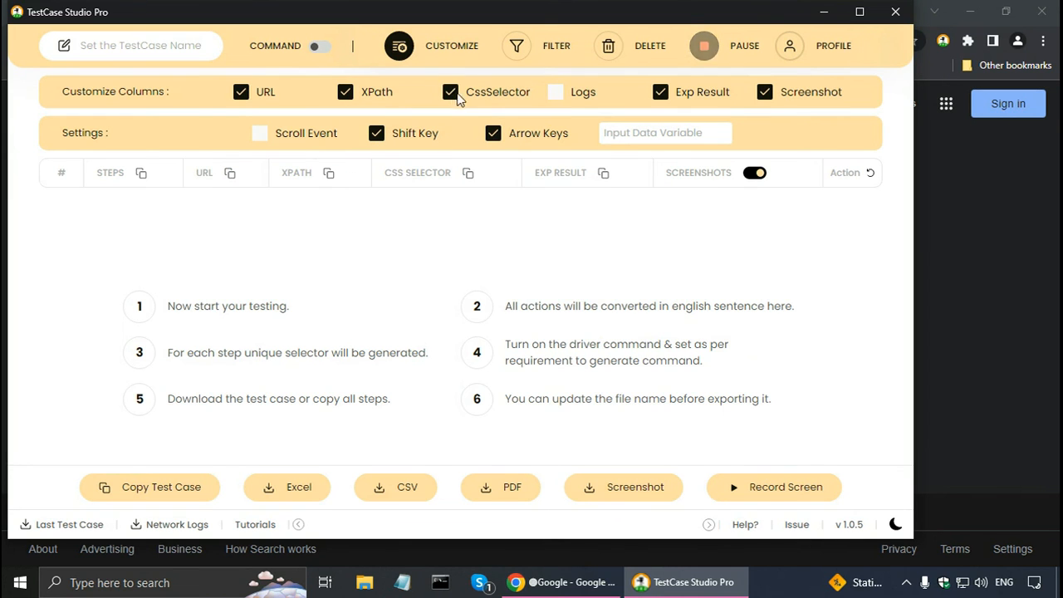
click(558, 93)
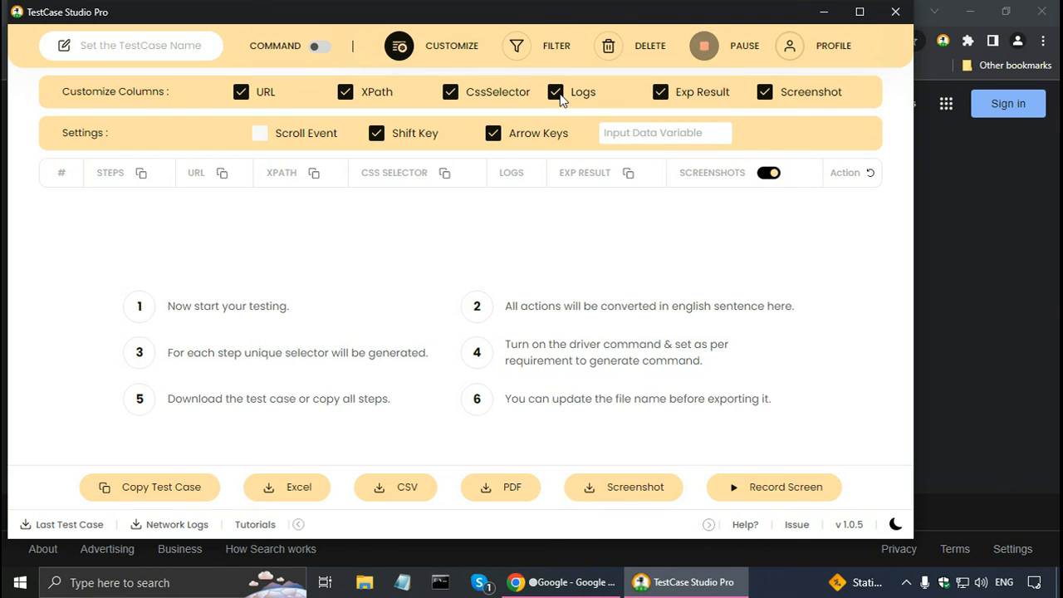
Turn off the capture of Shift key and arrow key presses in the recording settings.
click(376, 136)
click(493, 137)
click(630, 137)
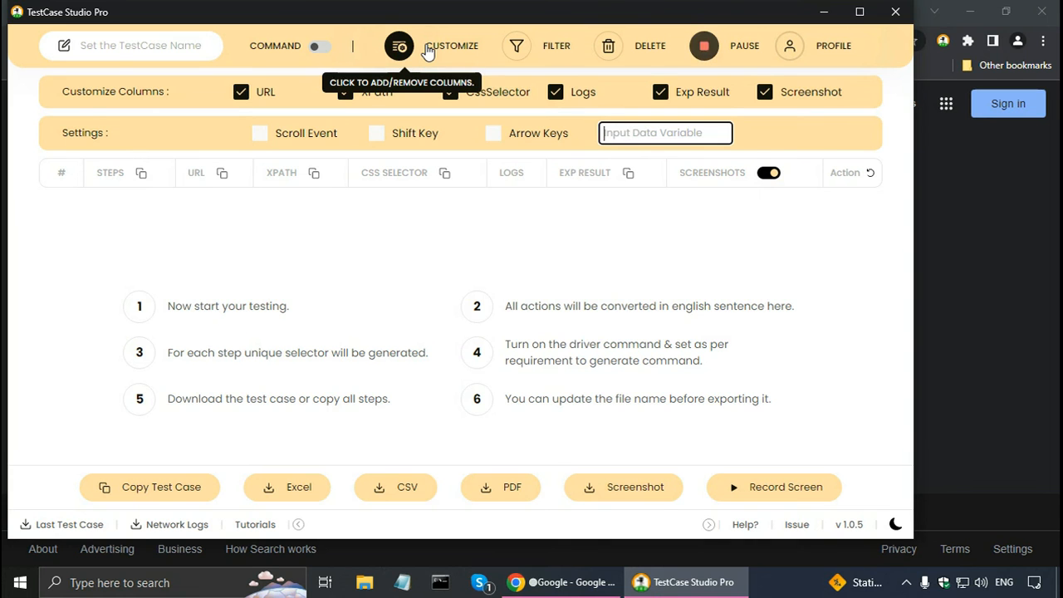
click(426, 50)
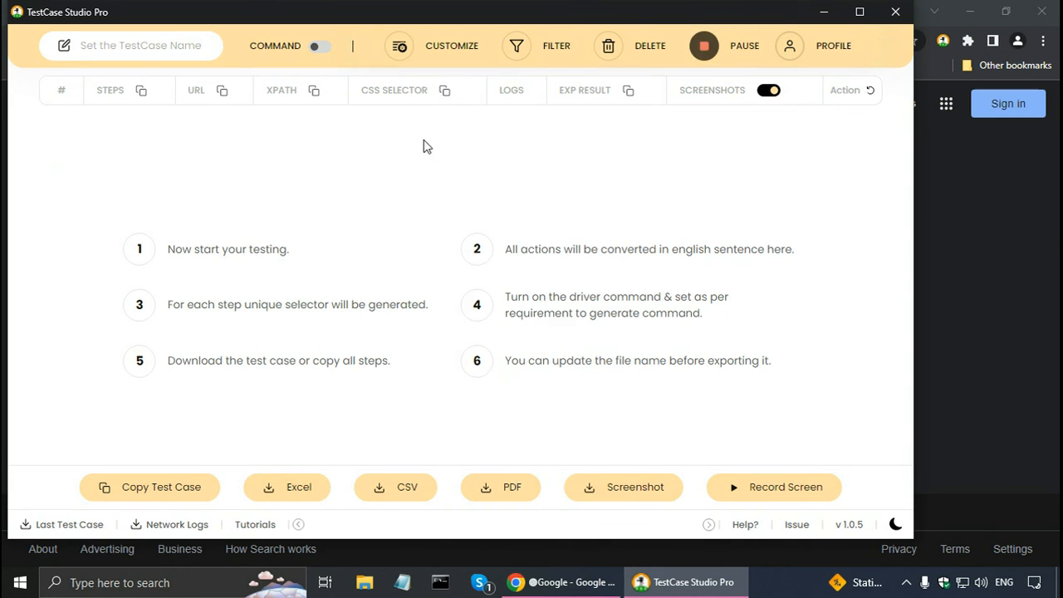
Exclude the Class attribute from the XPath and CSS selector generation.
click(547, 54)
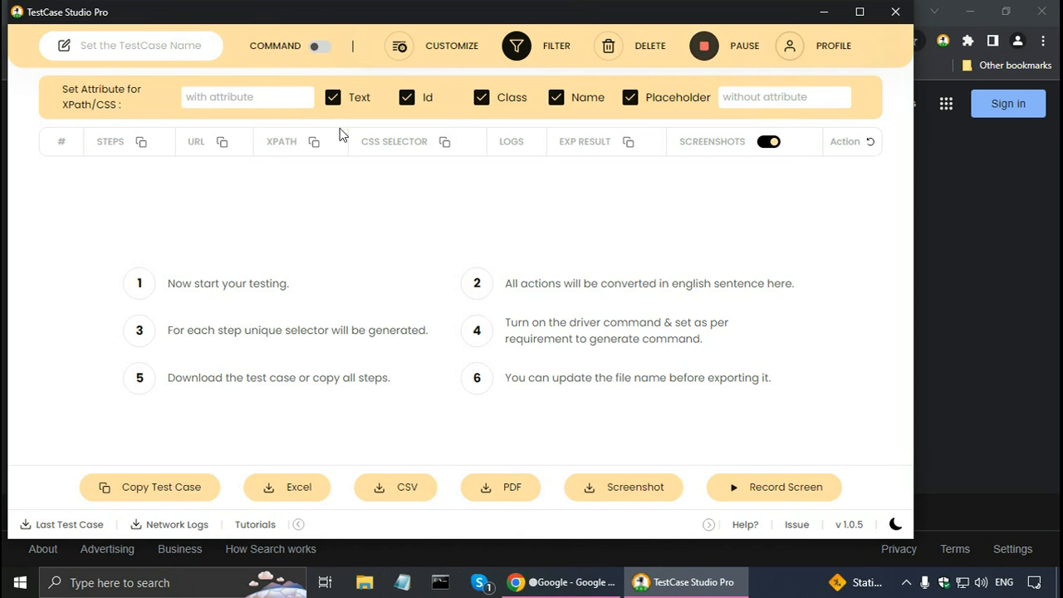
click(481, 99)
click(254, 102)
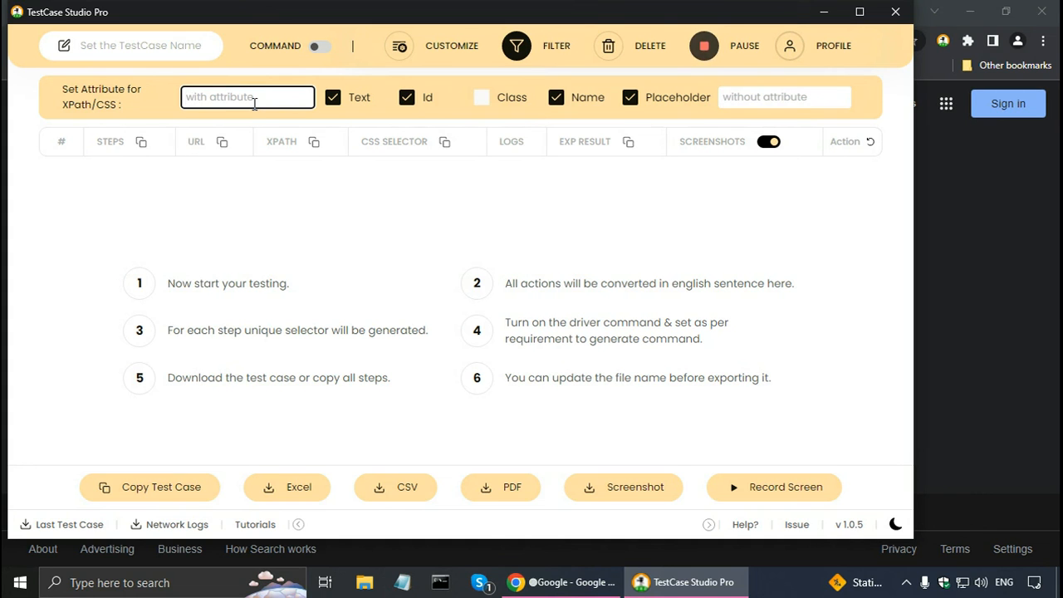
click(757, 97)
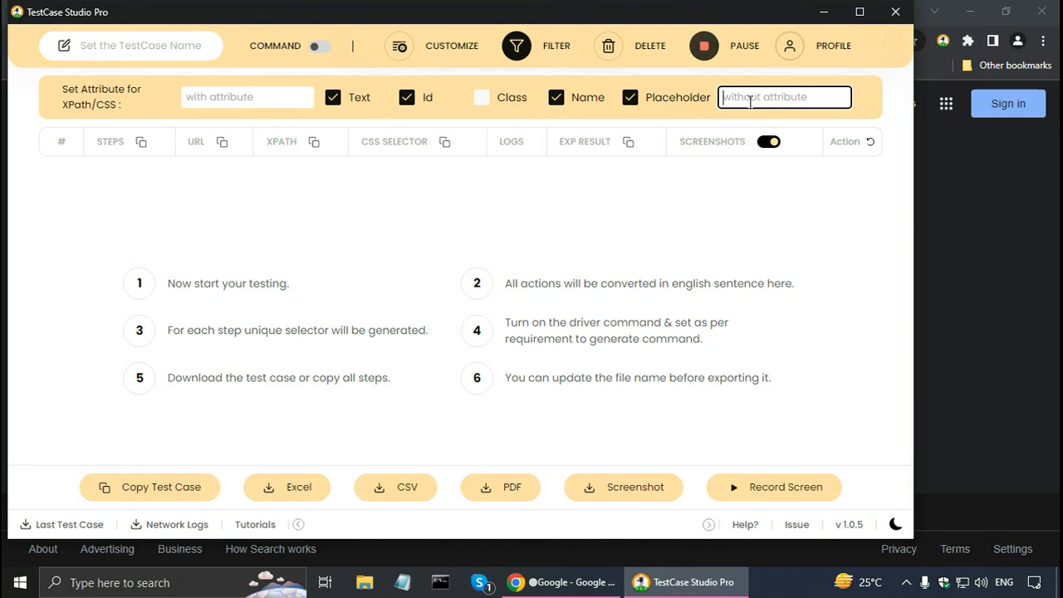
click(517, 47)
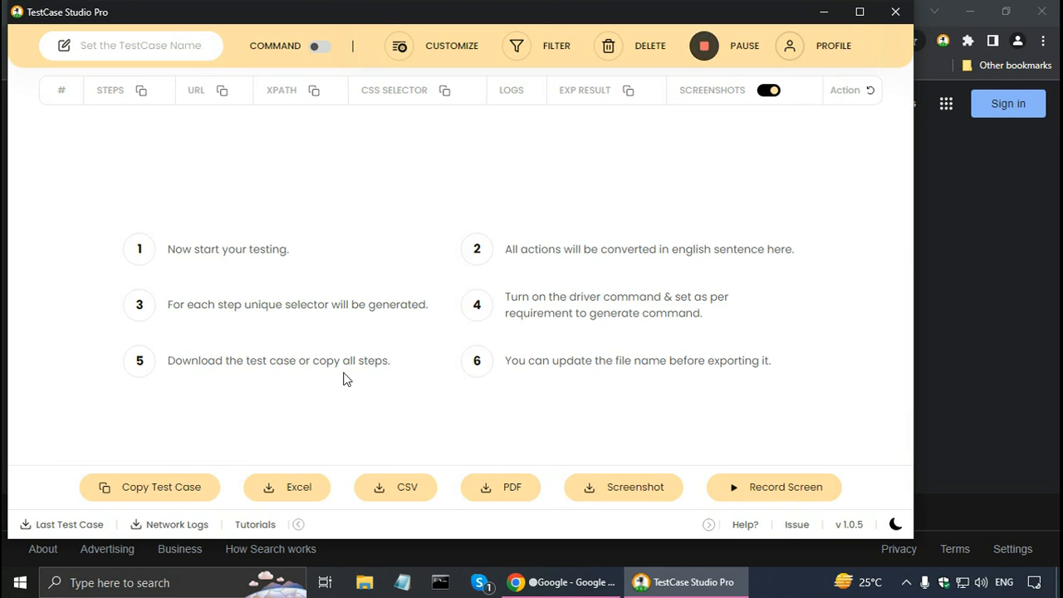
Switch to Chrome, open Gmail's sign-in page and submit the account's username.
click(578, 585)
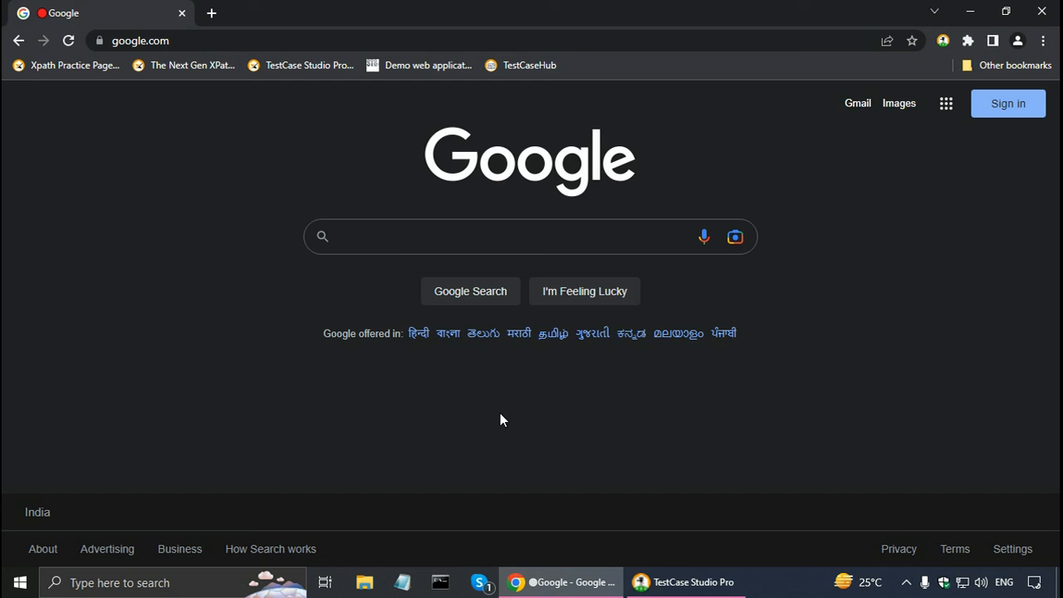
click(848, 108)
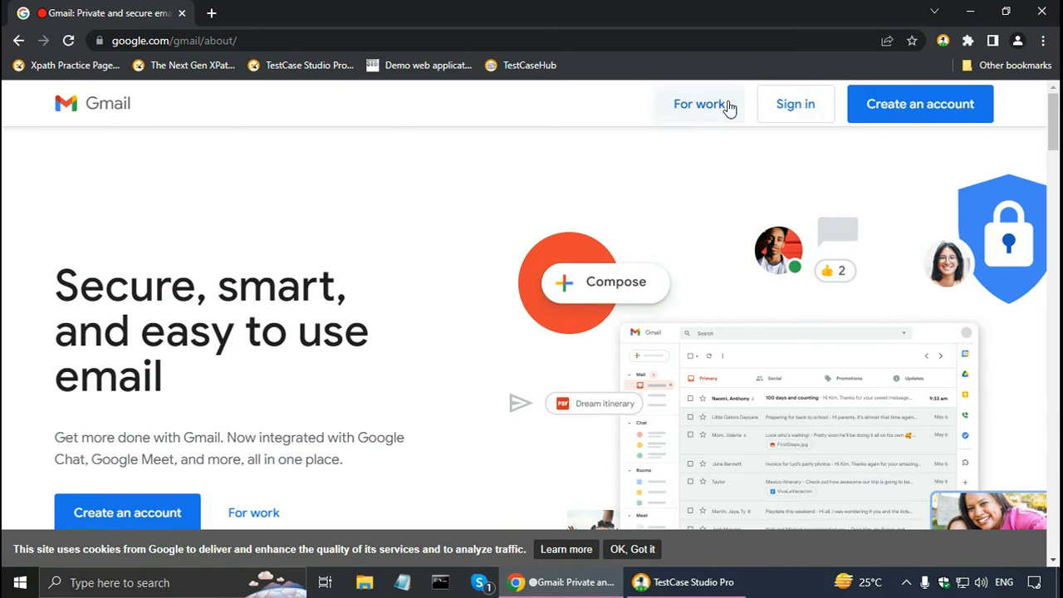
click(782, 107)
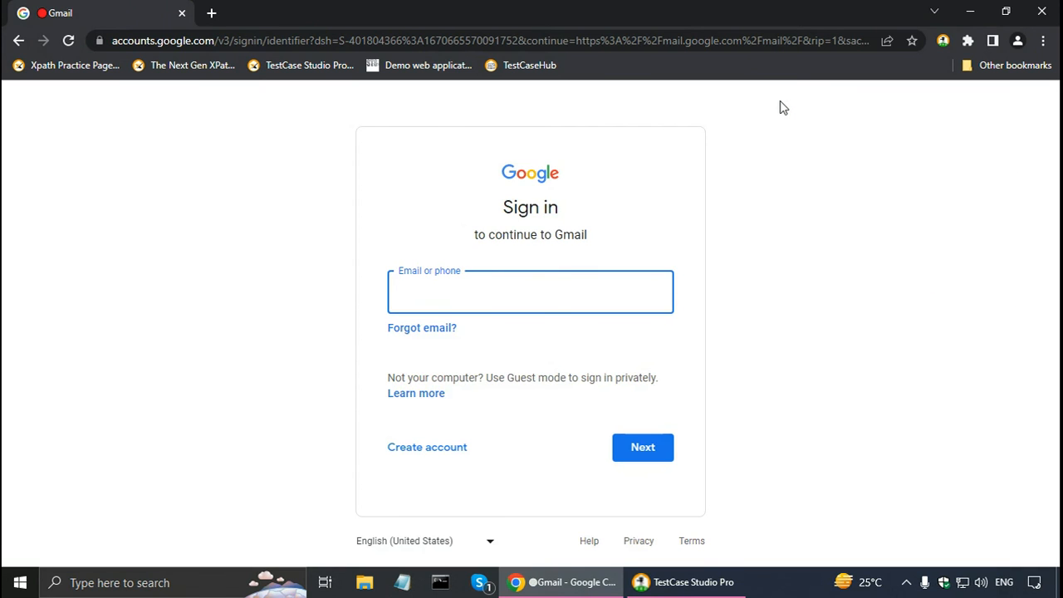
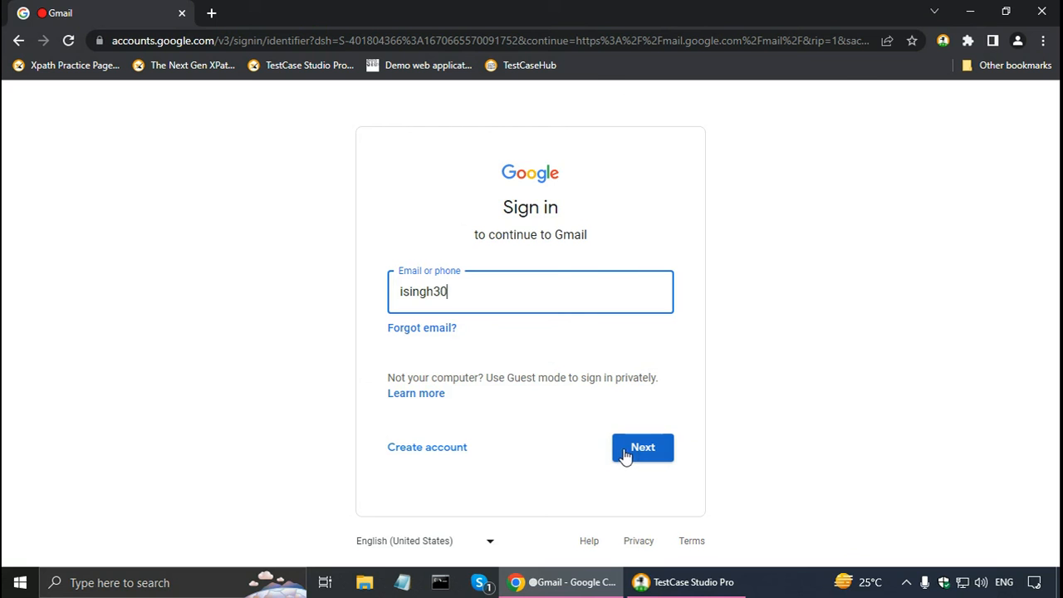
click(631, 451)
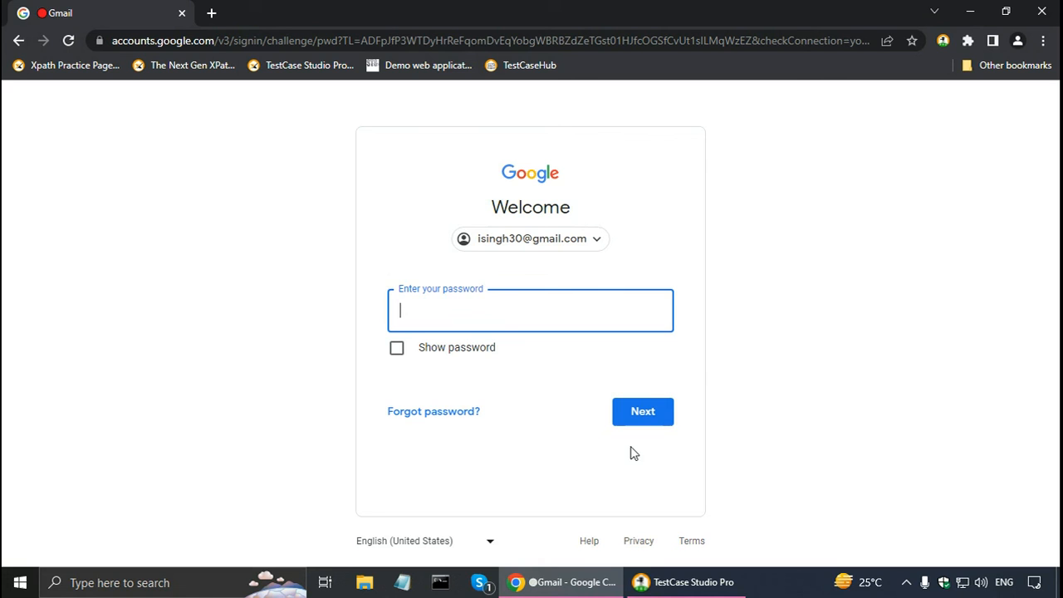
Enter and submit an incorrect account password, and pause the step recording in TestCase Studio Pro.
text(*******)
click(636, 415)
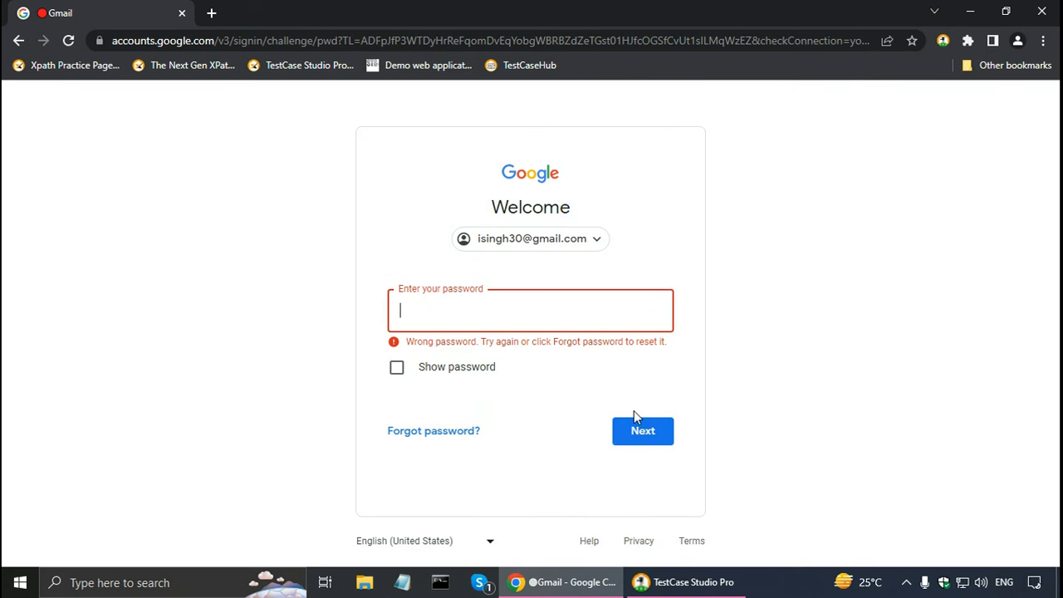
click(680, 587)
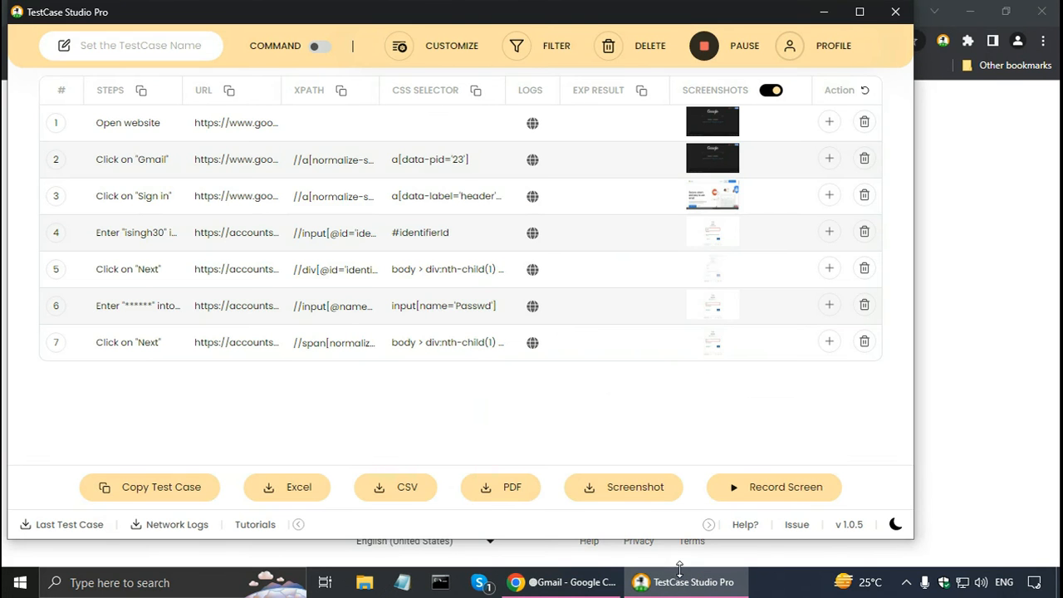
click(704, 48)
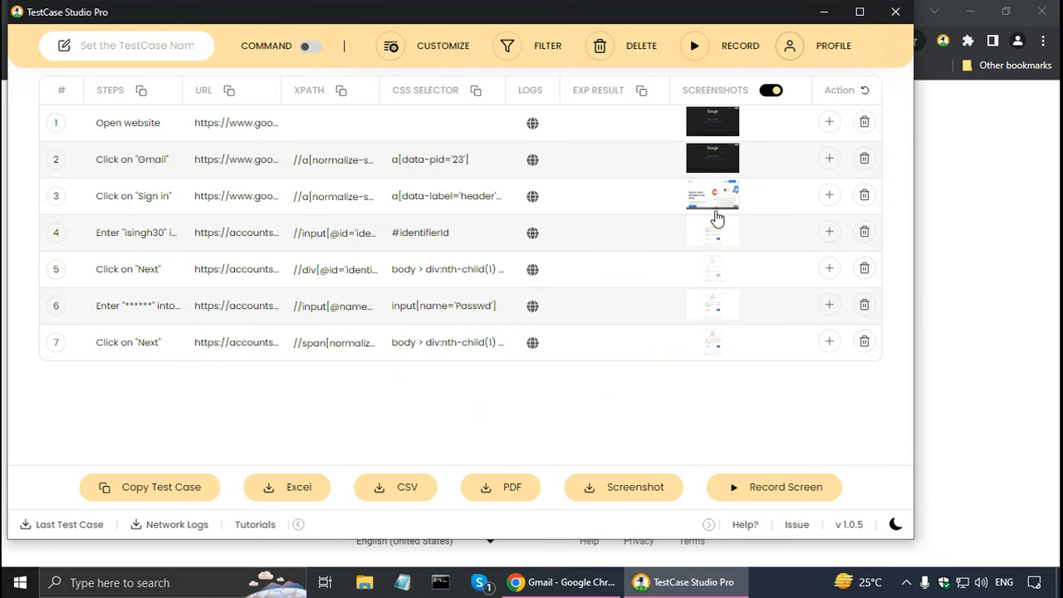
Review the captured screenshots of steps 1 to 7 in sequence.
click(707, 124)
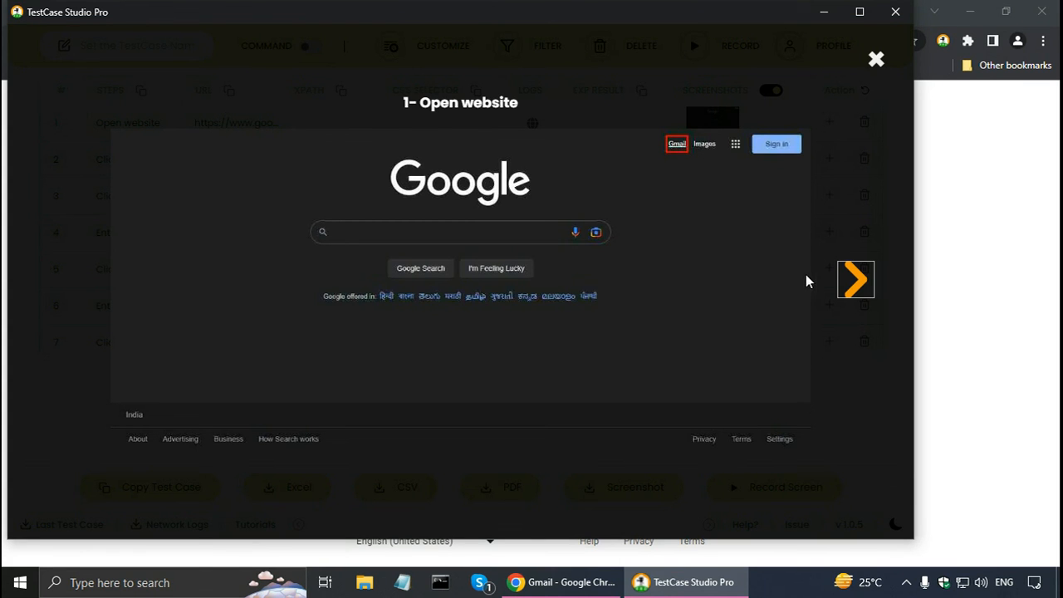
click(860, 287)
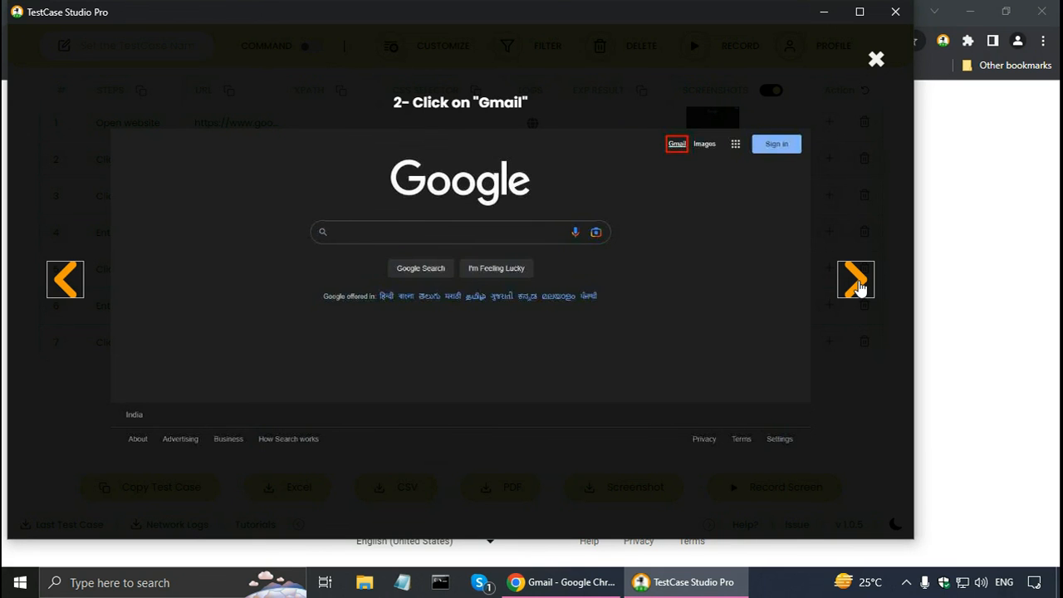
click(859, 287)
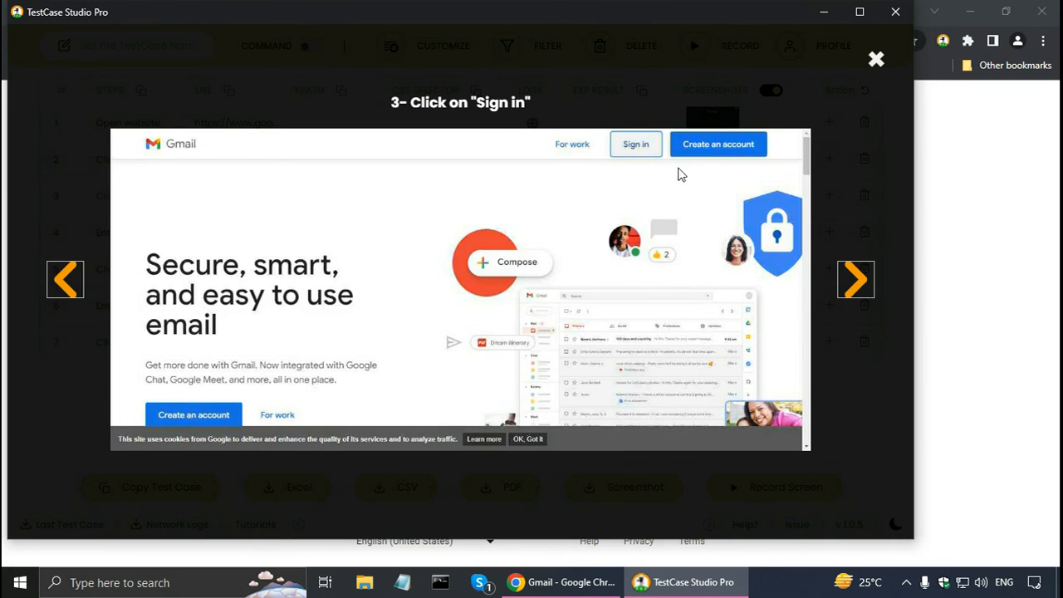
click(854, 286)
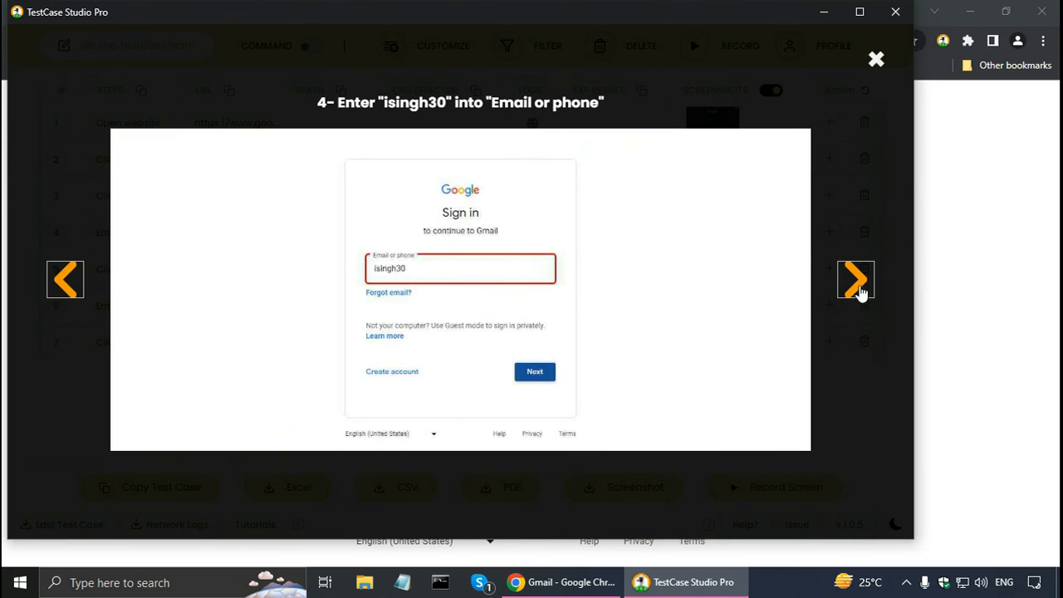
click(859, 289)
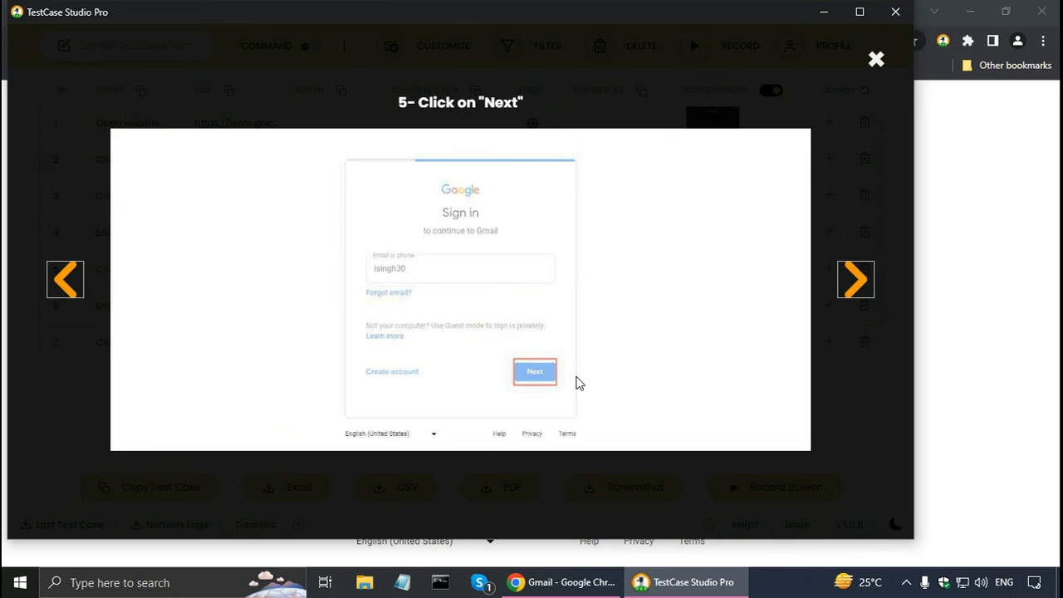
click(859, 290)
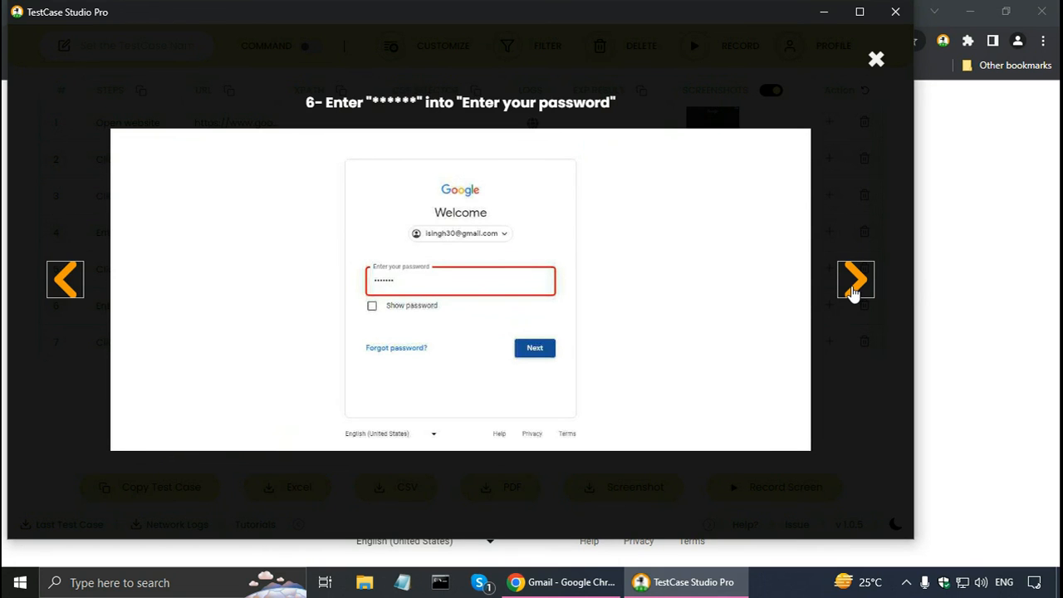
click(854, 291)
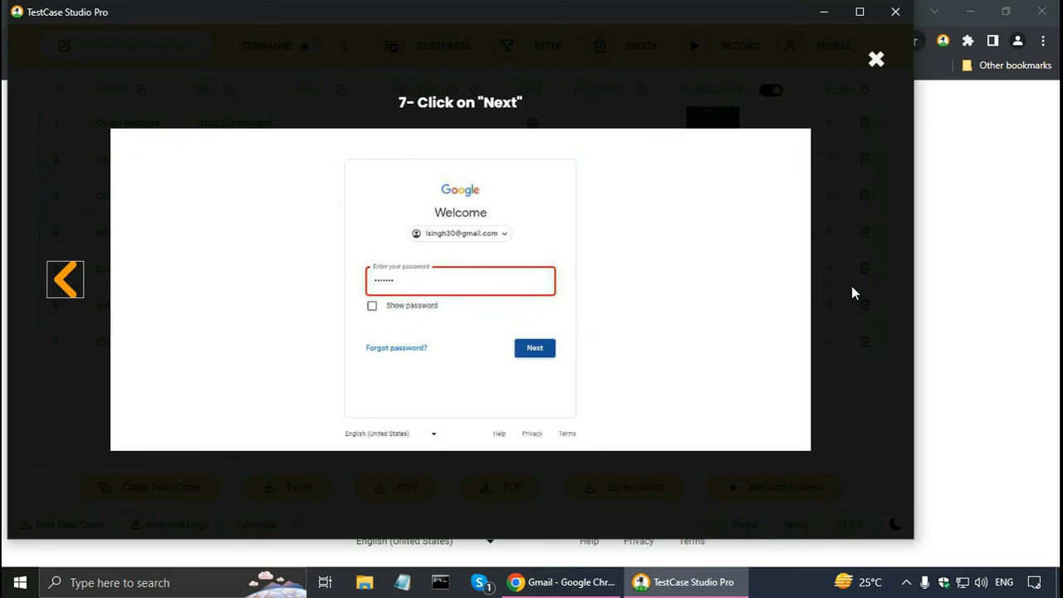
click(878, 60)
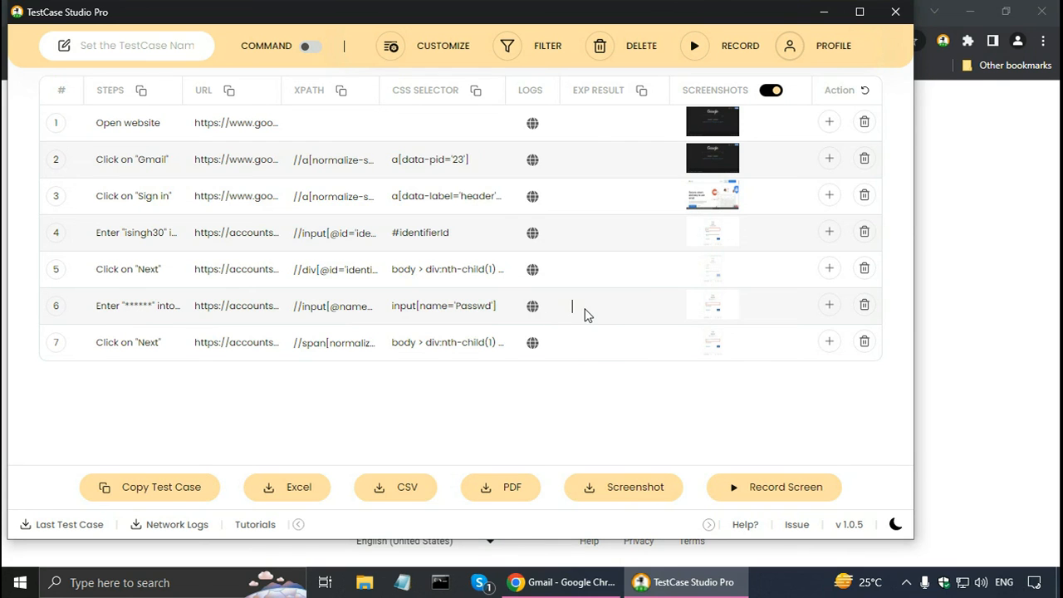
Enter the expected results "Password should be hidden" for step 6 and "Error: Wrong password" for step 7.
text(Password sh)
text(ould be )
text(hidden)
text(Error: Wrong passwor)
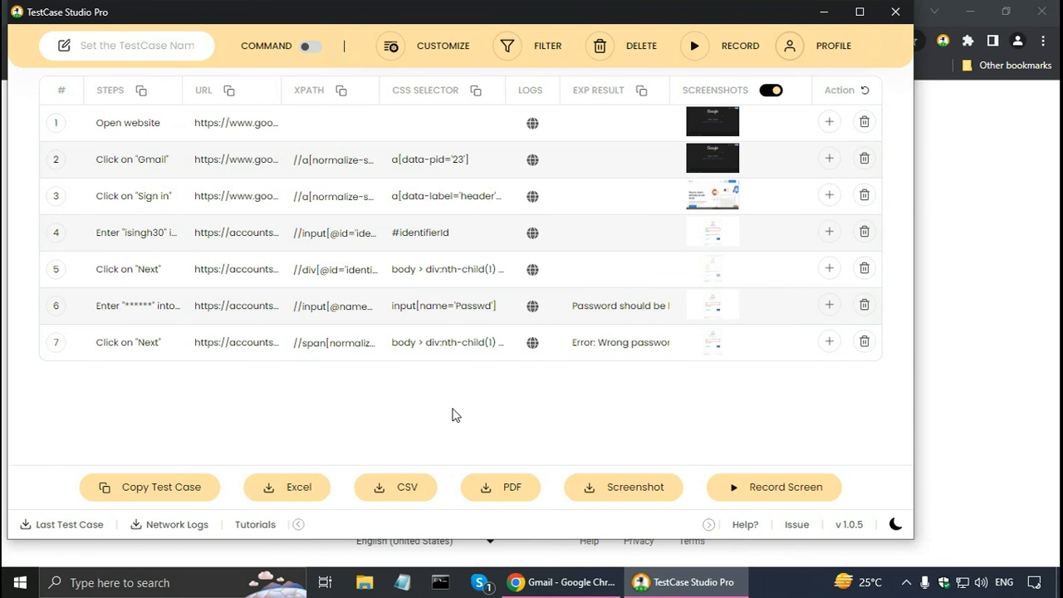
Examine the network request log of step 1, including each request's type and duration.
click(534, 127)
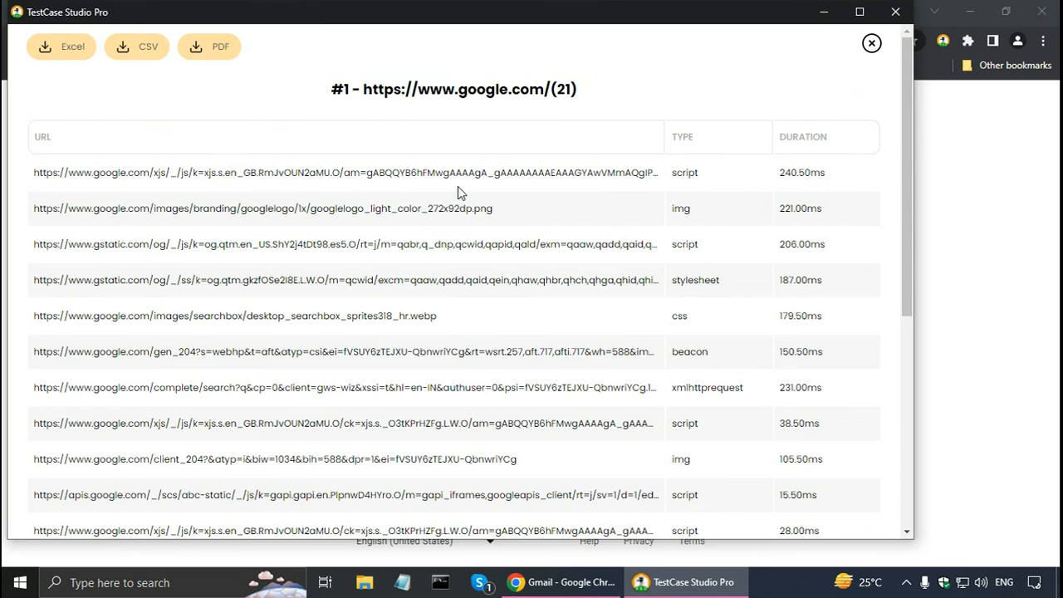
scroll(535, 264, down, 1)
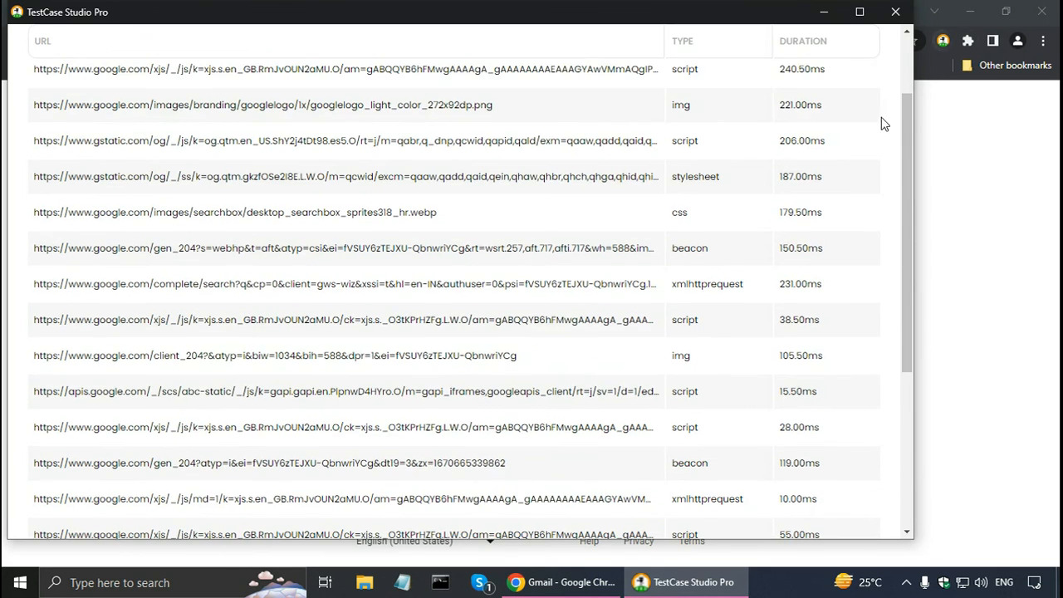
scroll(902, 50, up, 1)
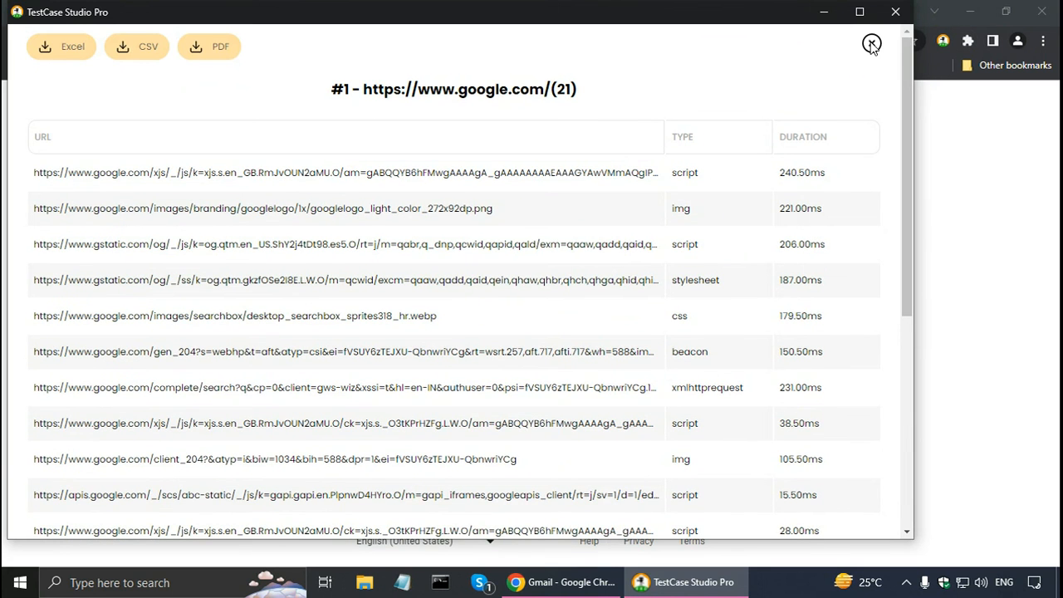
click(872, 42)
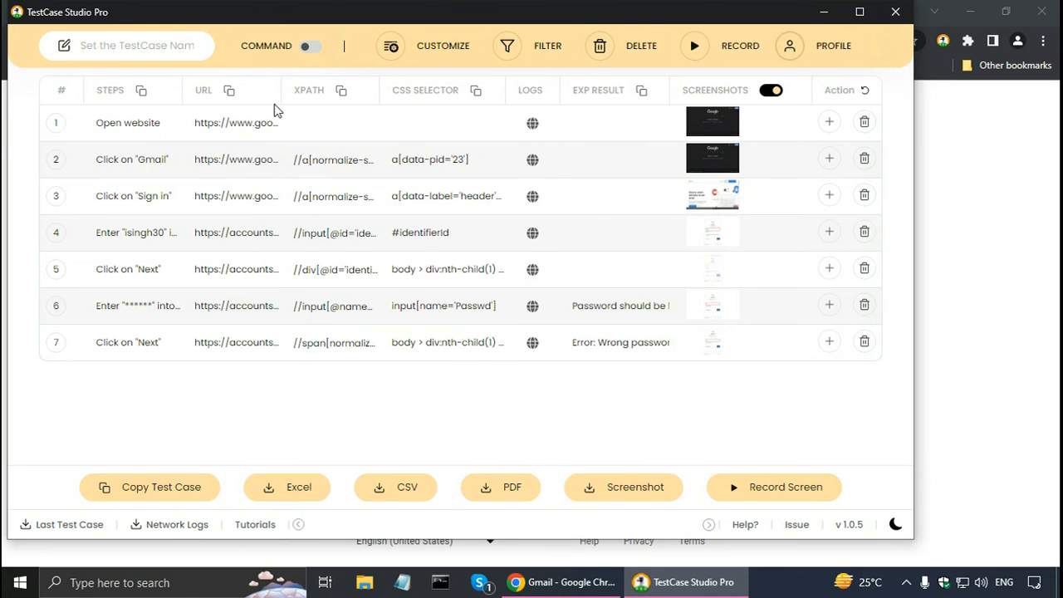
Turn on driver command generation for the recorded selectors, and run the Test6.java Selenium script in Eclipse.
click(312, 47)
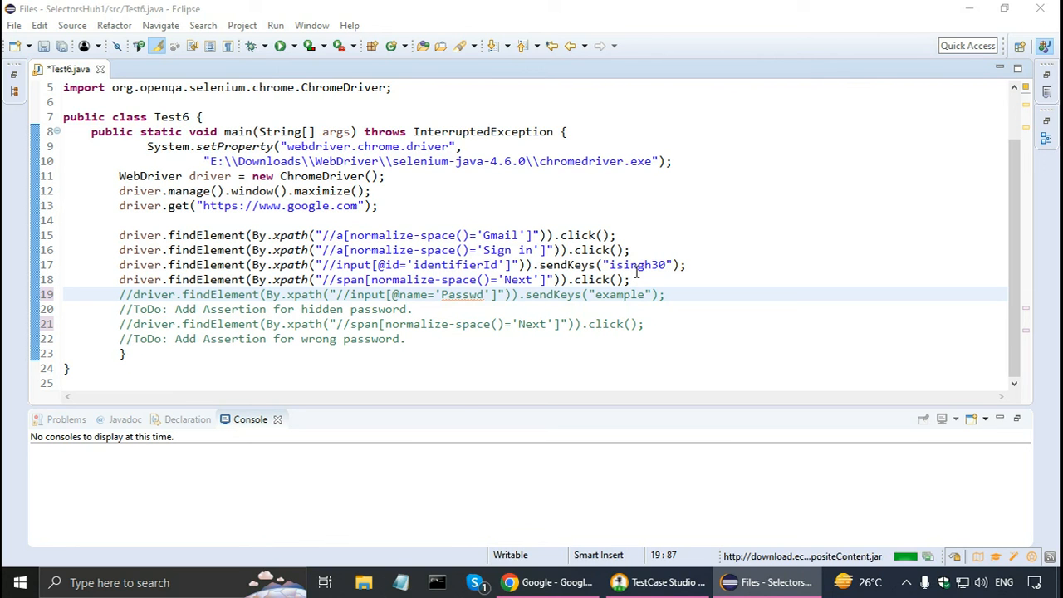
click(281, 47)
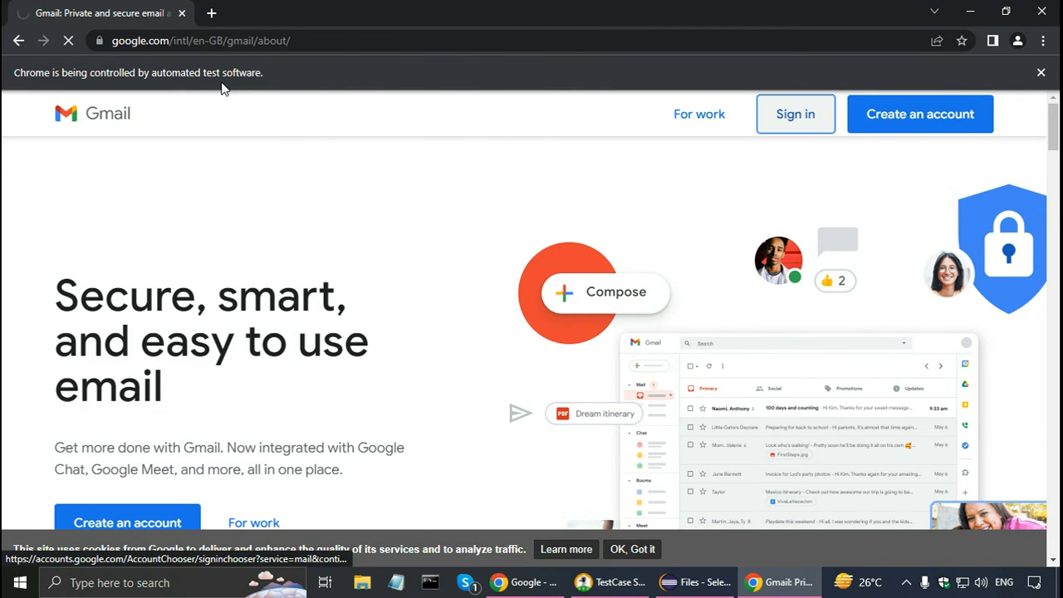
key(Return)
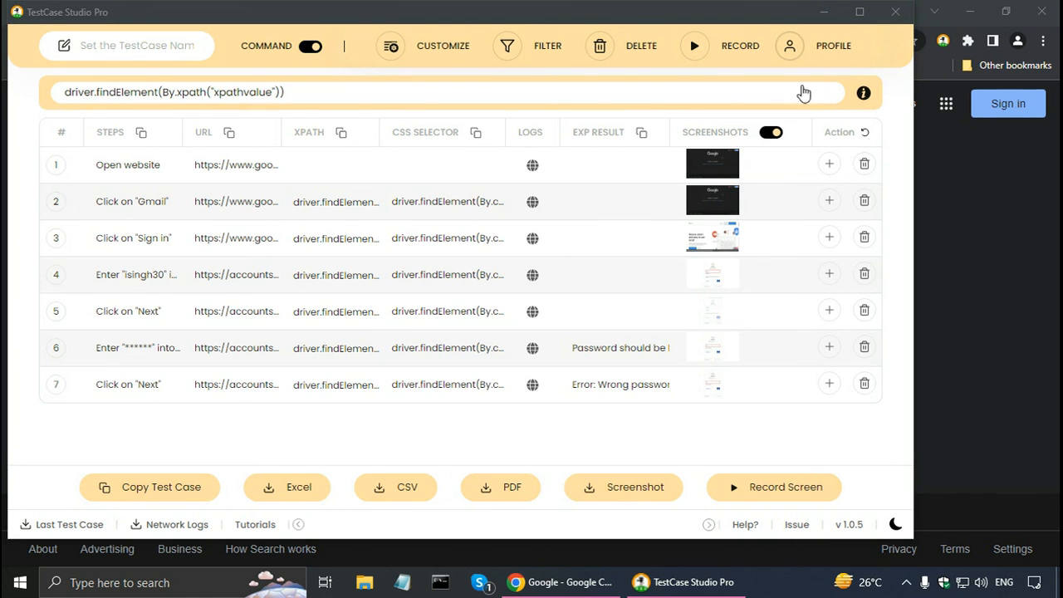
Close and reopen the TestCase Studio Pro recorder, and try exporting the last test case as an XLS file.
click(896, 13)
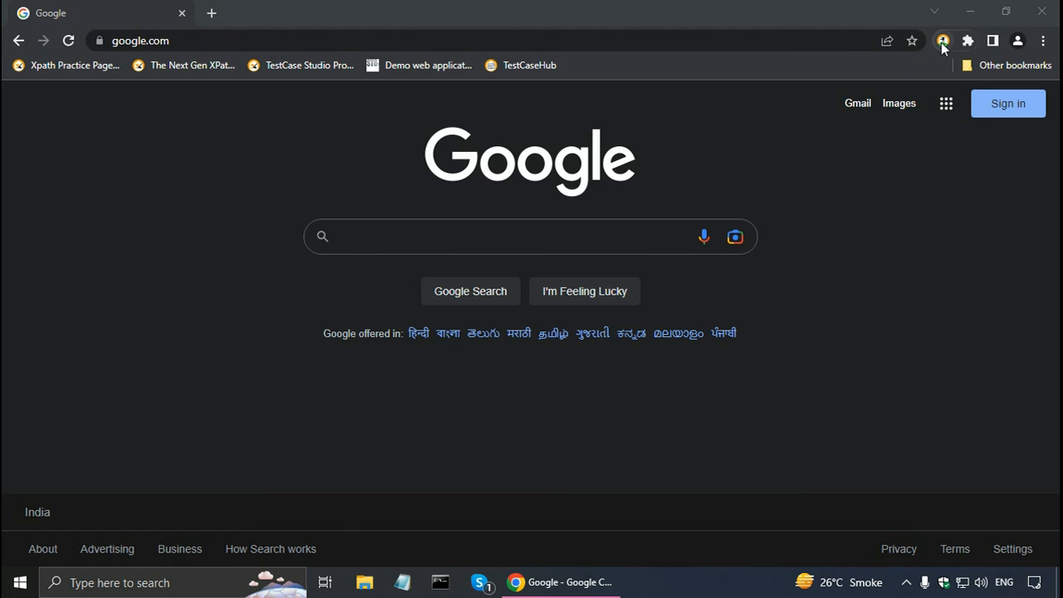
click(943, 40)
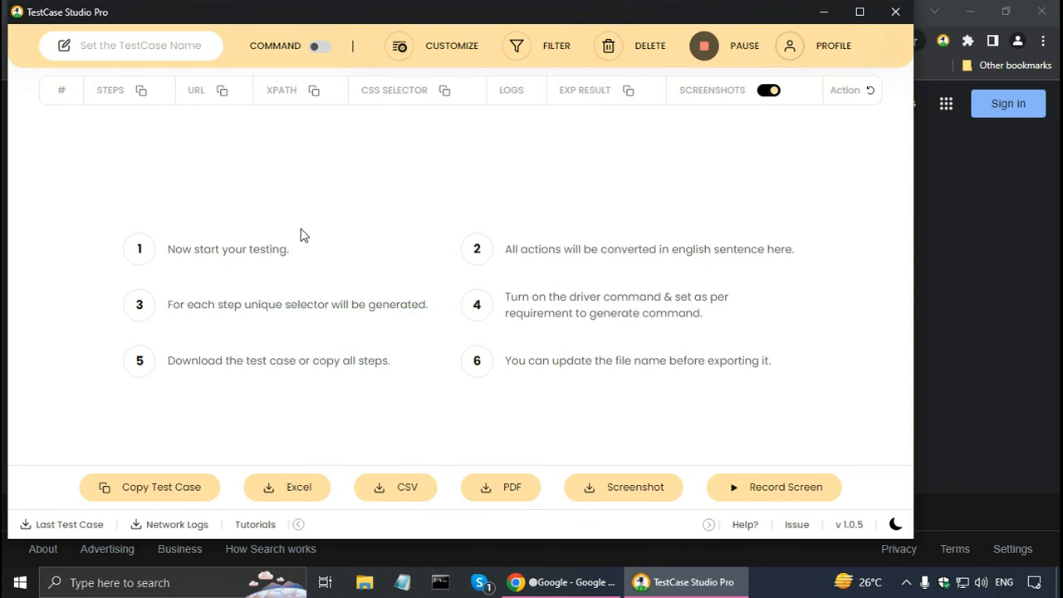
click(58, 528)
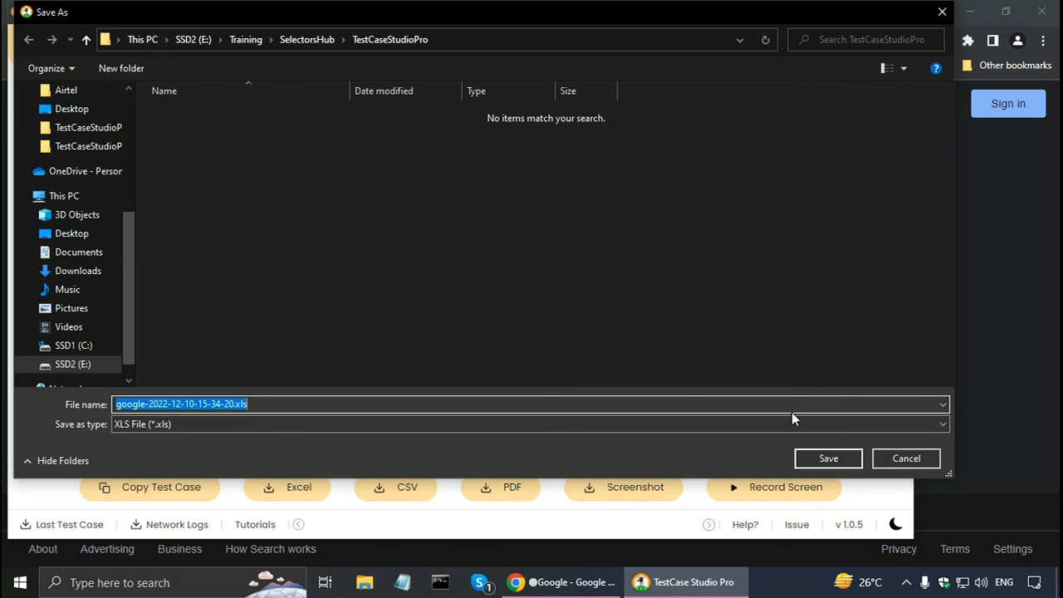
click(883, 459)
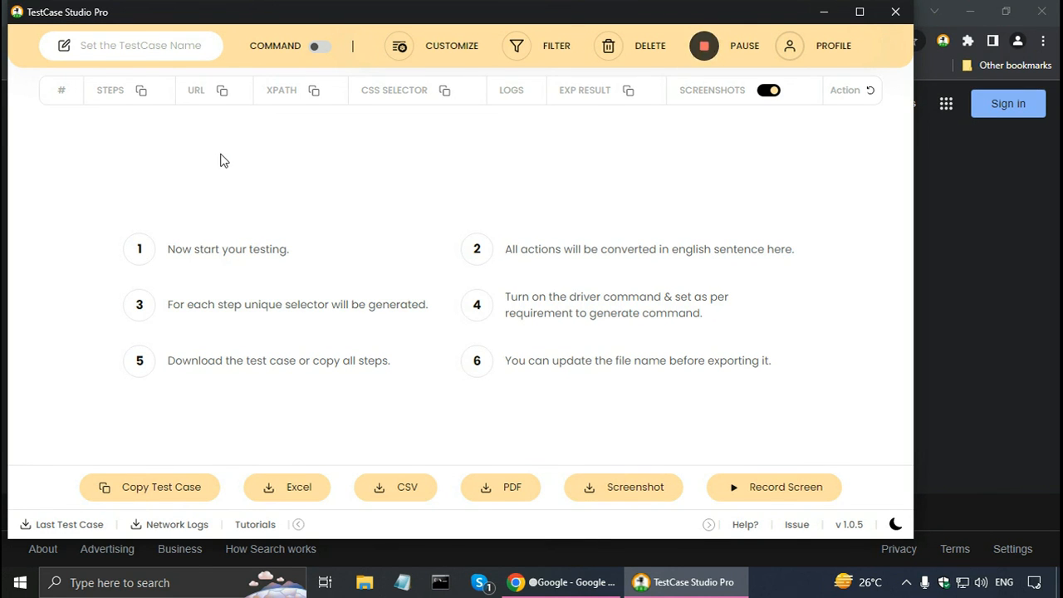
Turn on command generation and set the custom command template to d.f("xpathvalue").
click(322, 49)
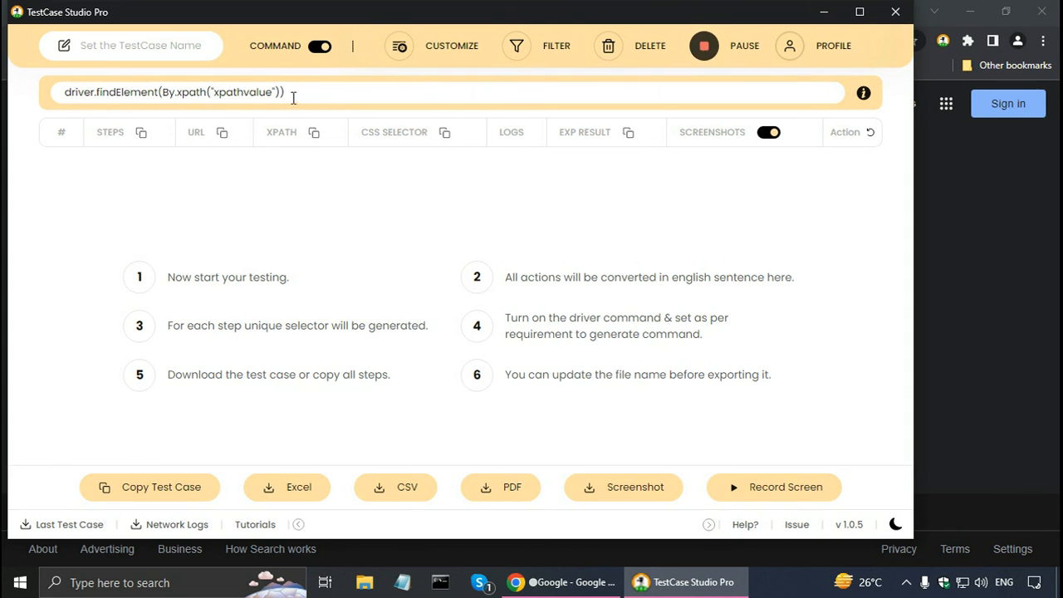
mouse_move(312, 96)
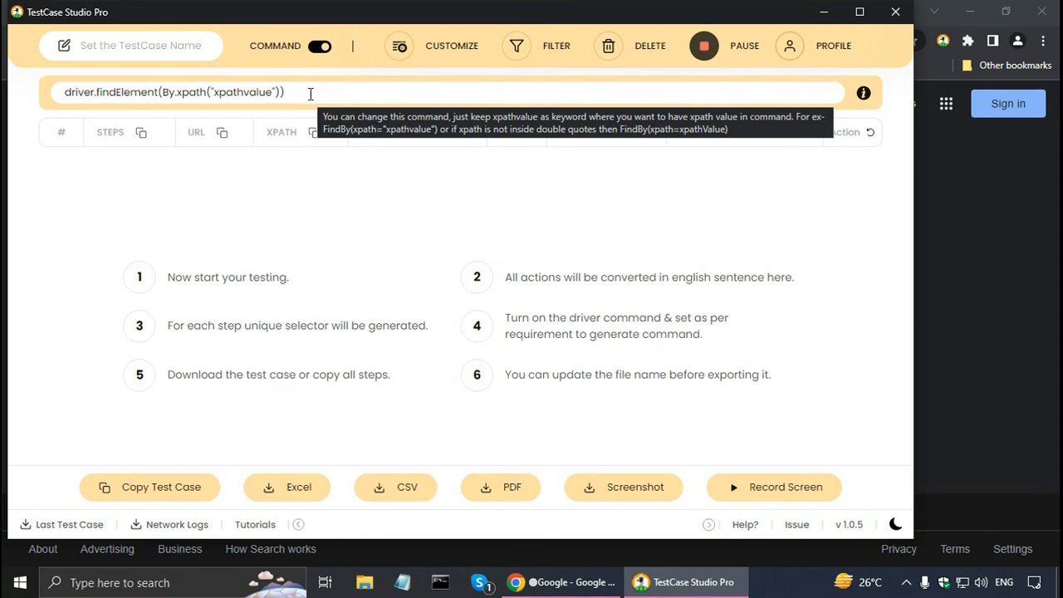
click(307, 93)
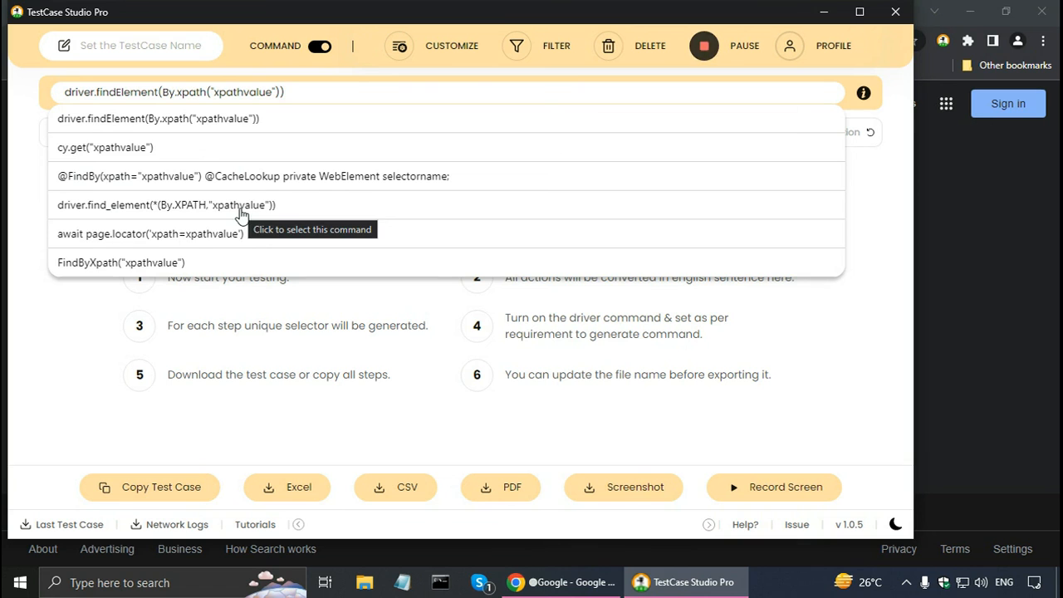
click(359, 93)
key(ctrl+a)
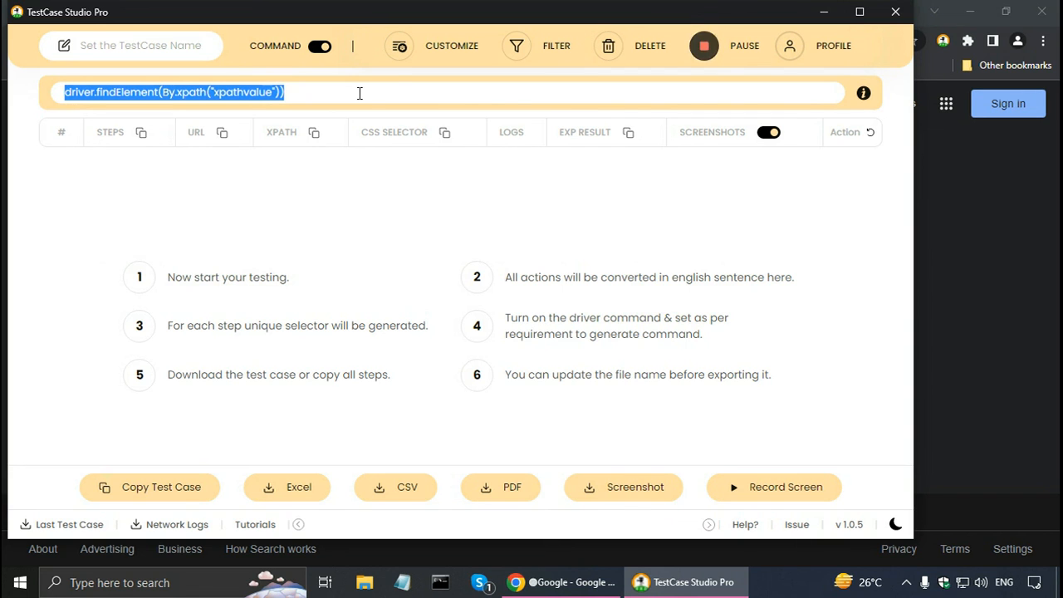
text(d.f)
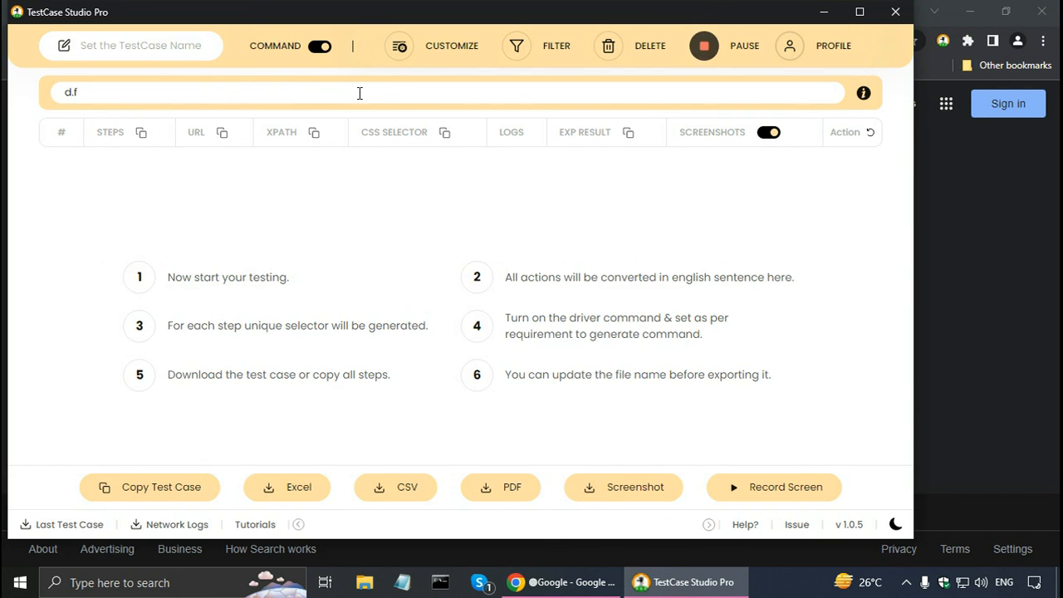
text(("xpathvalue"))
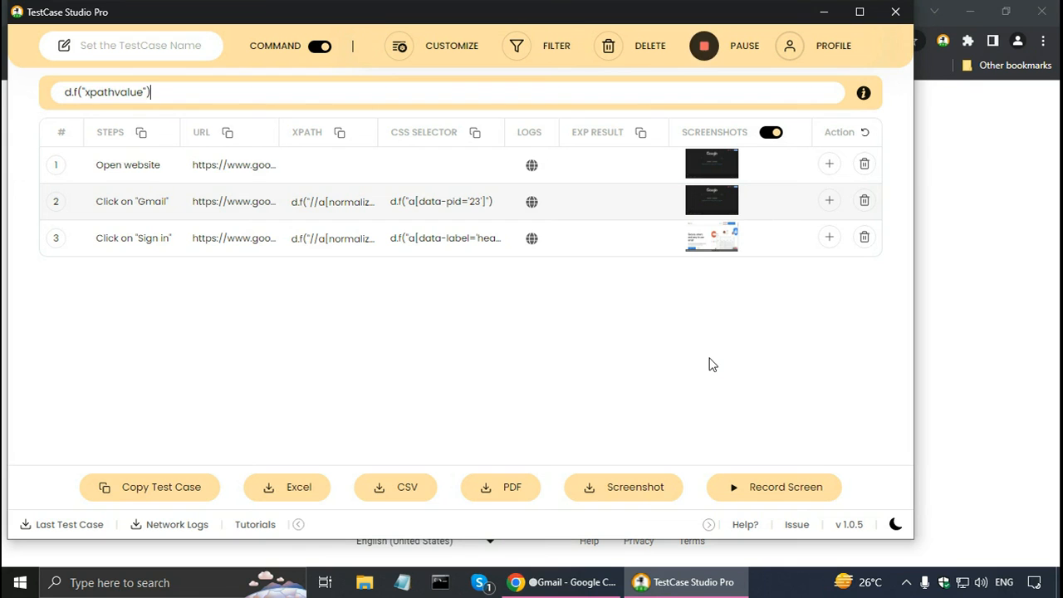
Switch the recorder to the dark theme and back to the light theme.
click(894, 527)
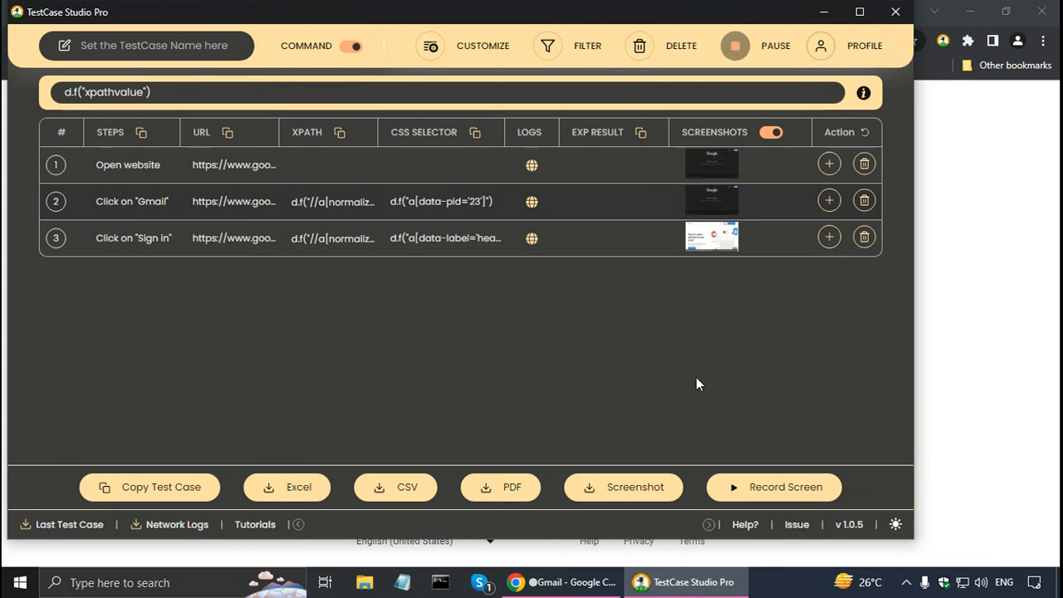
click(895, 526)
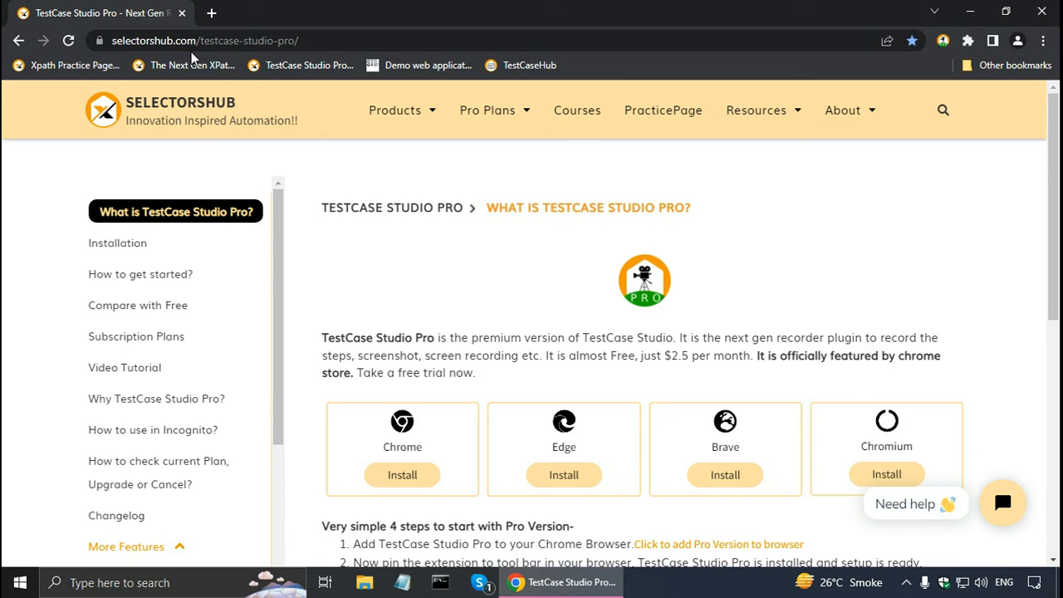
Open the TestCase Studio Pro subscription plans on the SelectorsHub website in Chrome.
click(93, 344)
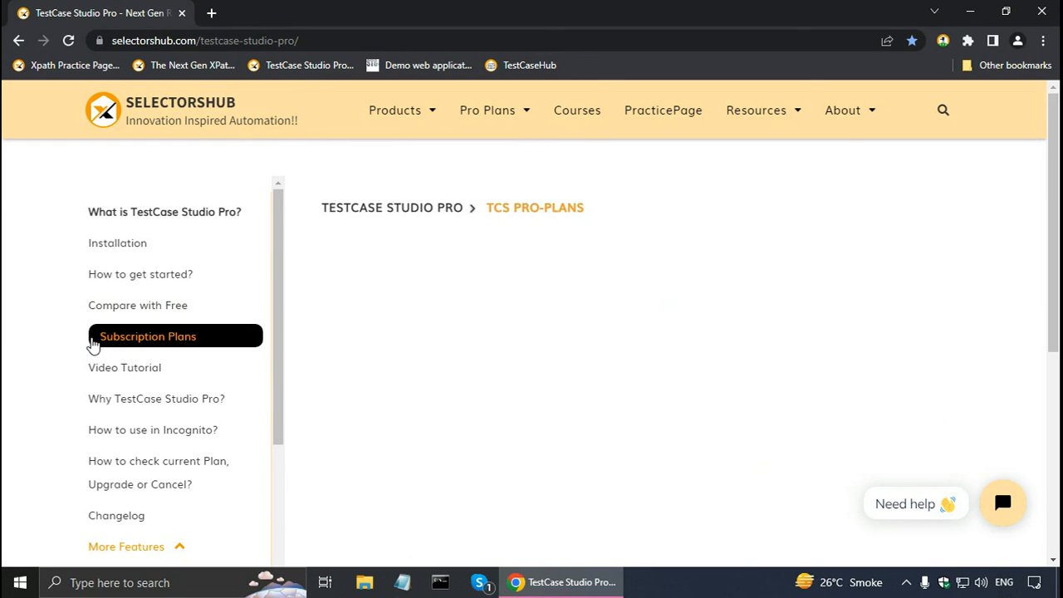